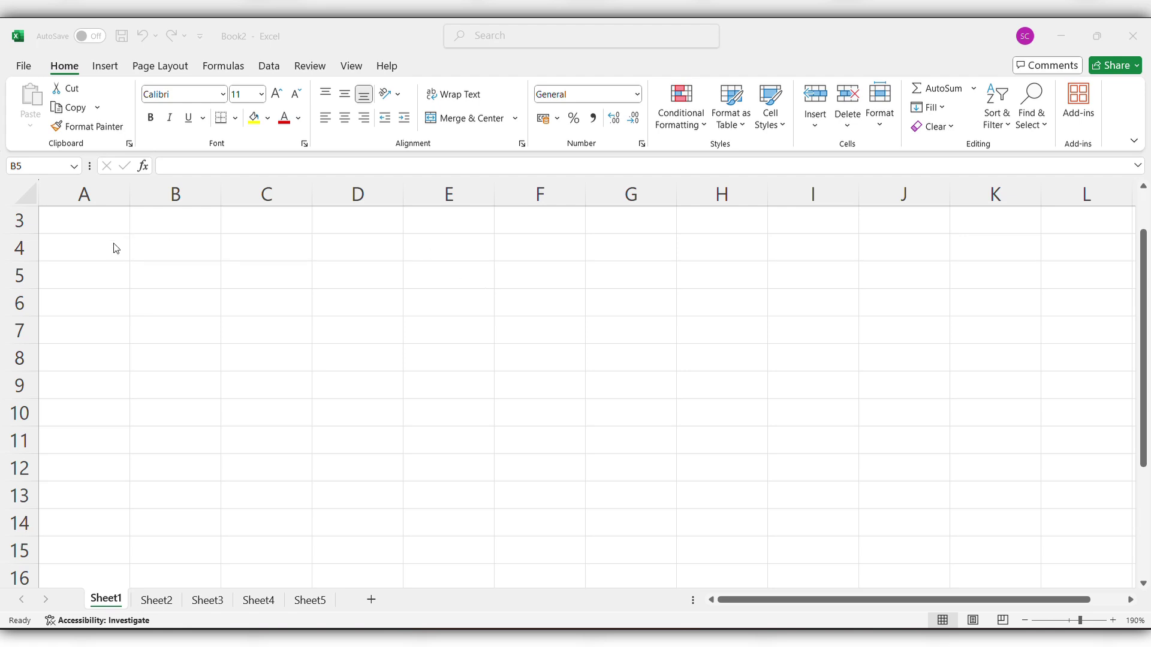
Enter Monday in cell B5 and autofill the weekday series down to Sunday in B11
left_click(168, 269)
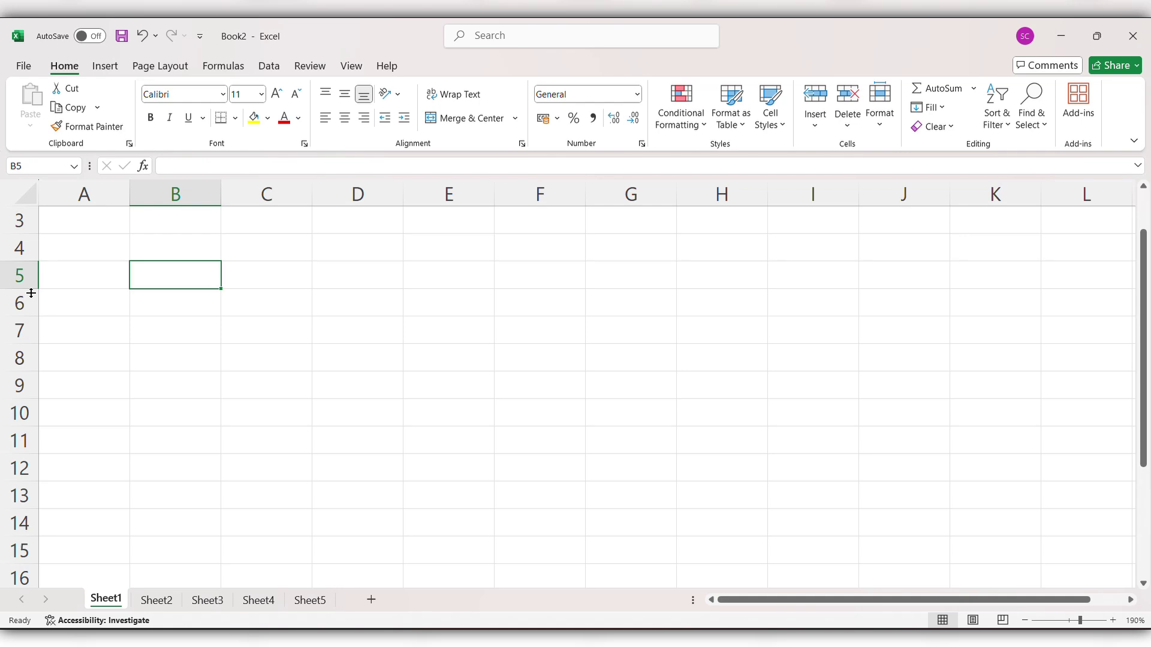
type("Monday")
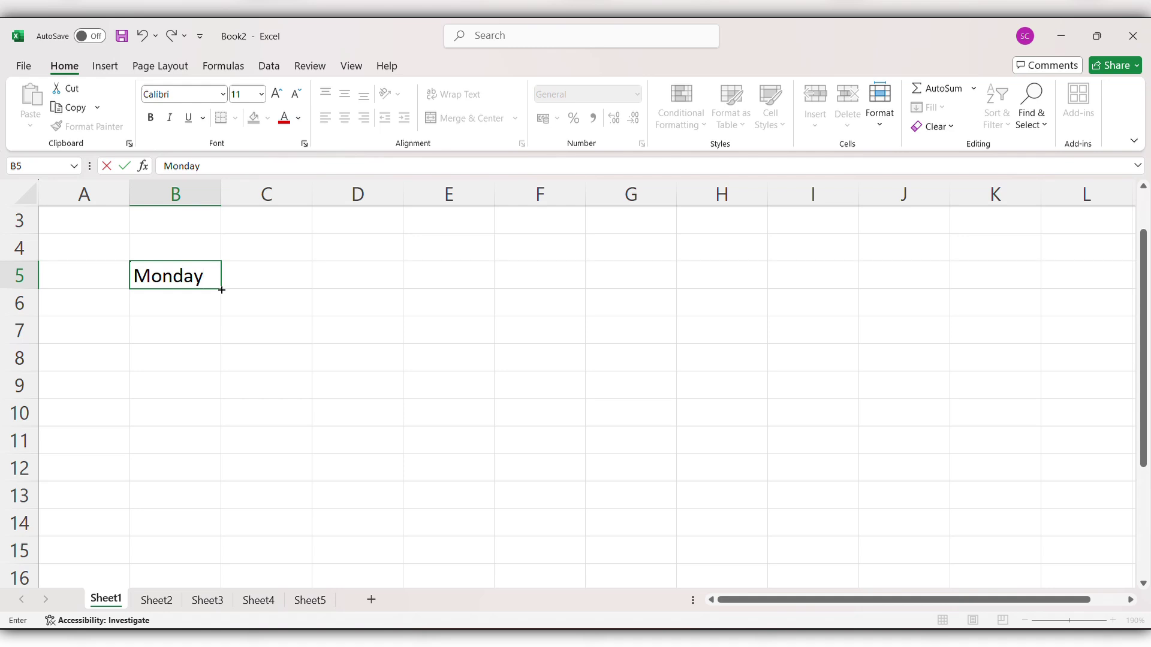
left_click_drag(221, 290, 221, 457)
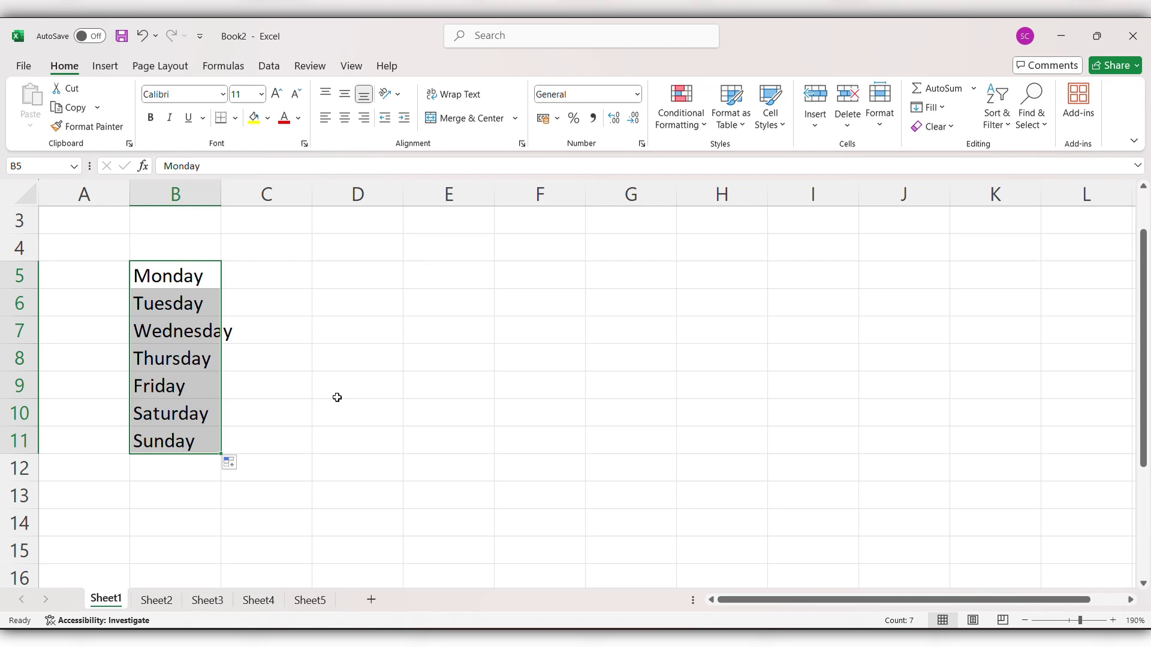
Enter January in cell D5 and autofill the month series down to November in D15
left_click(359, 279)
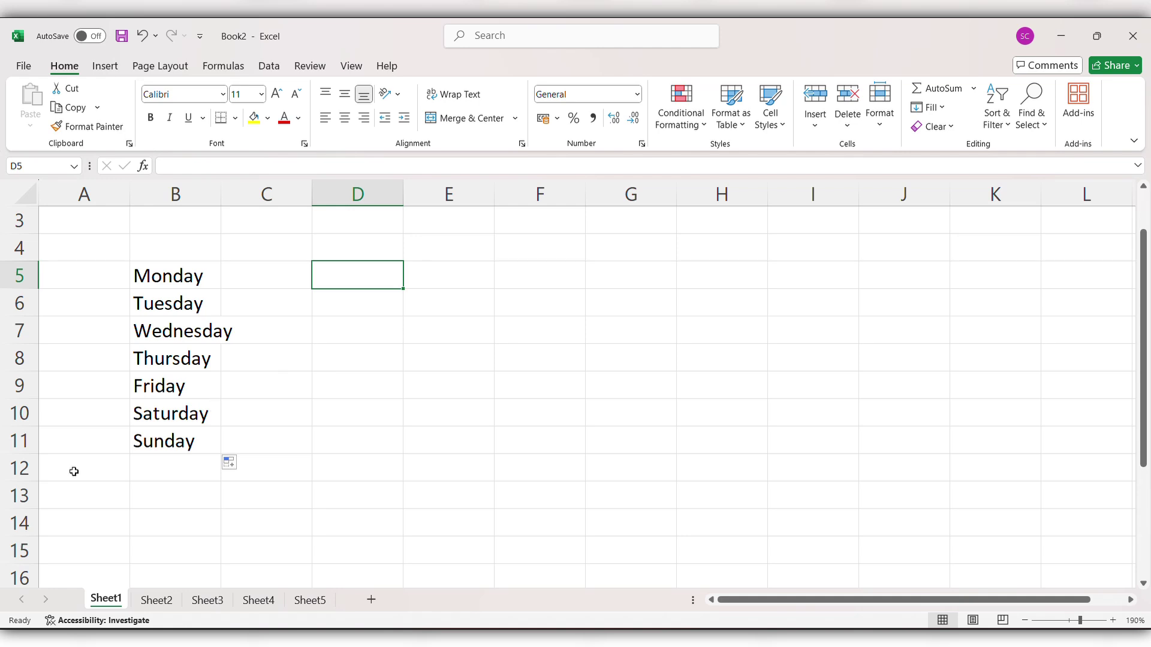
type("Ja")
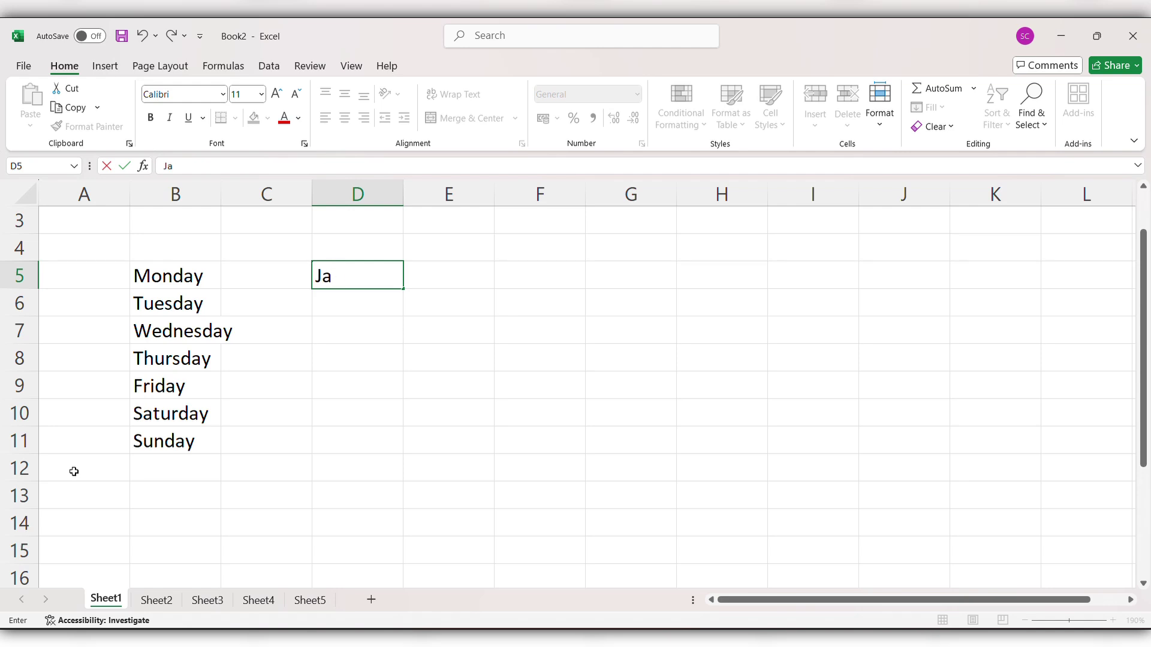
type("nuary")
left_click_drag(405, 289, 421, 569)
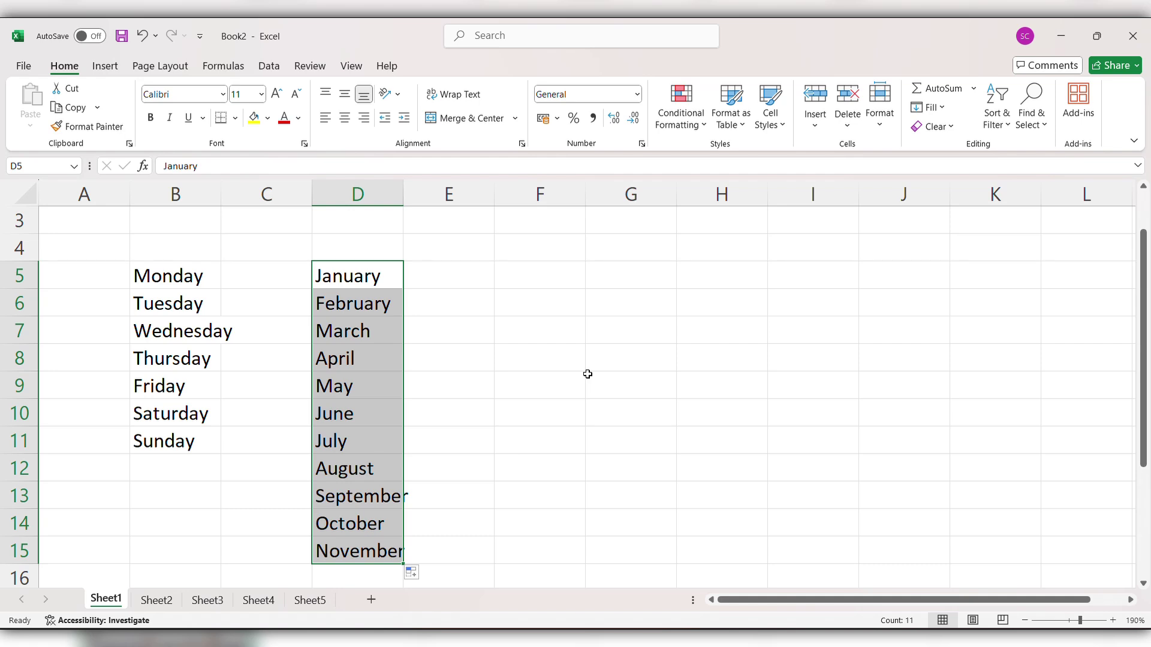
left_click(496, 366)
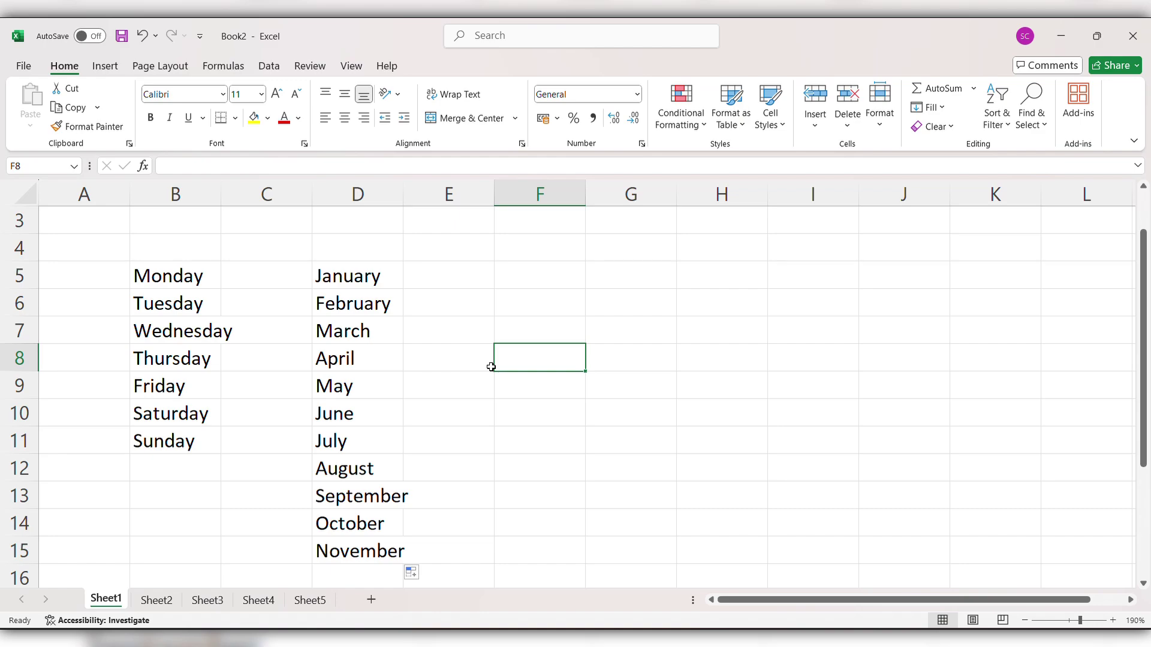
Open the custom lists editor from the program's advanced options
left_click(27, 70)
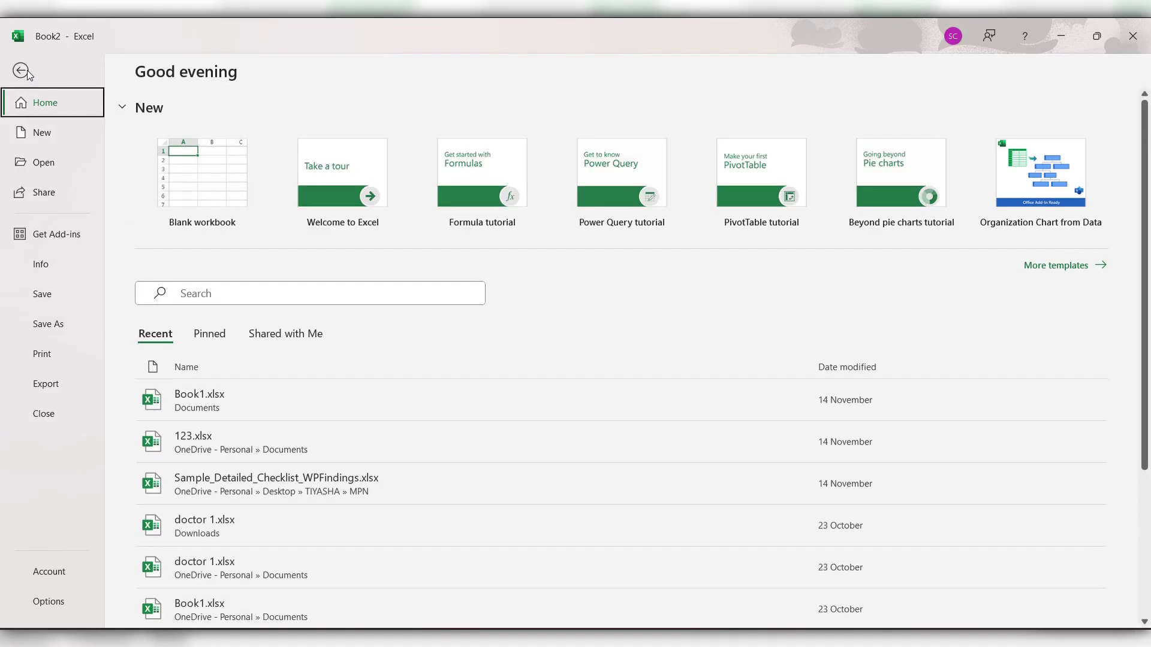
left_click(48, 602)
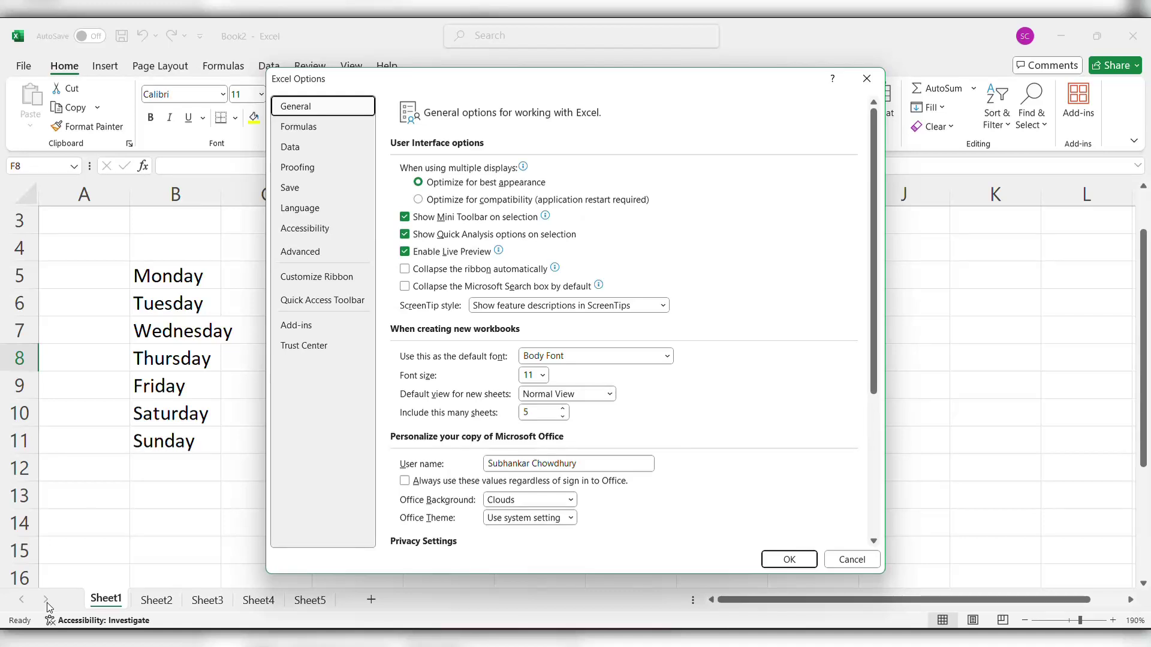
left_click(346, 253)
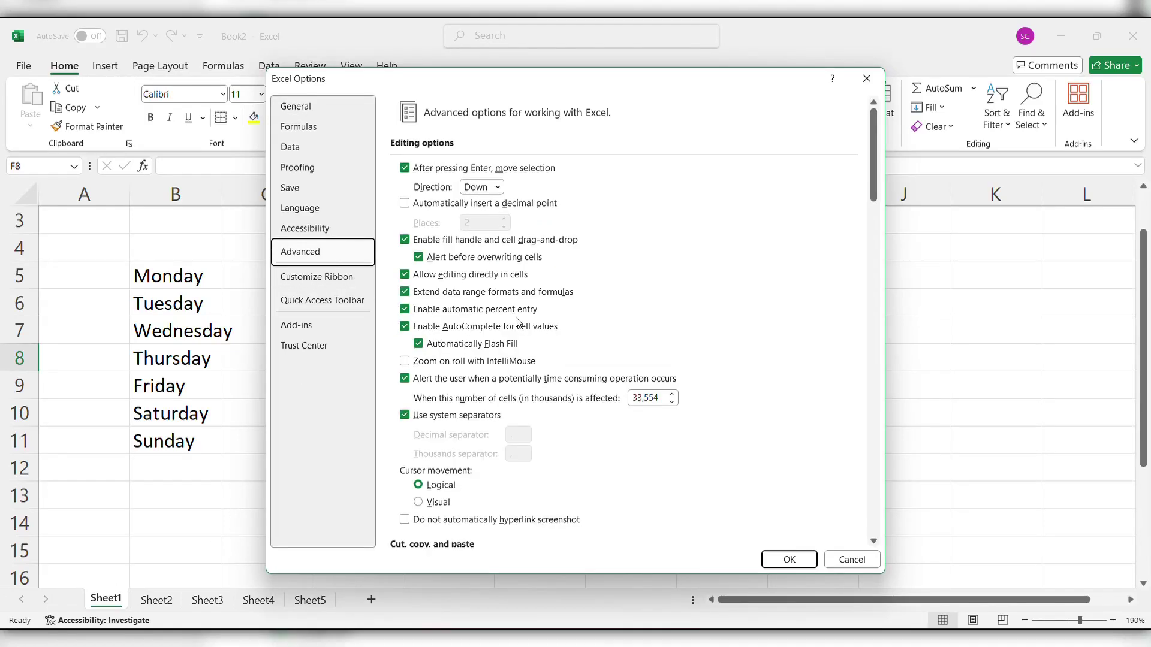
scroll(597, 323, "down", 10)
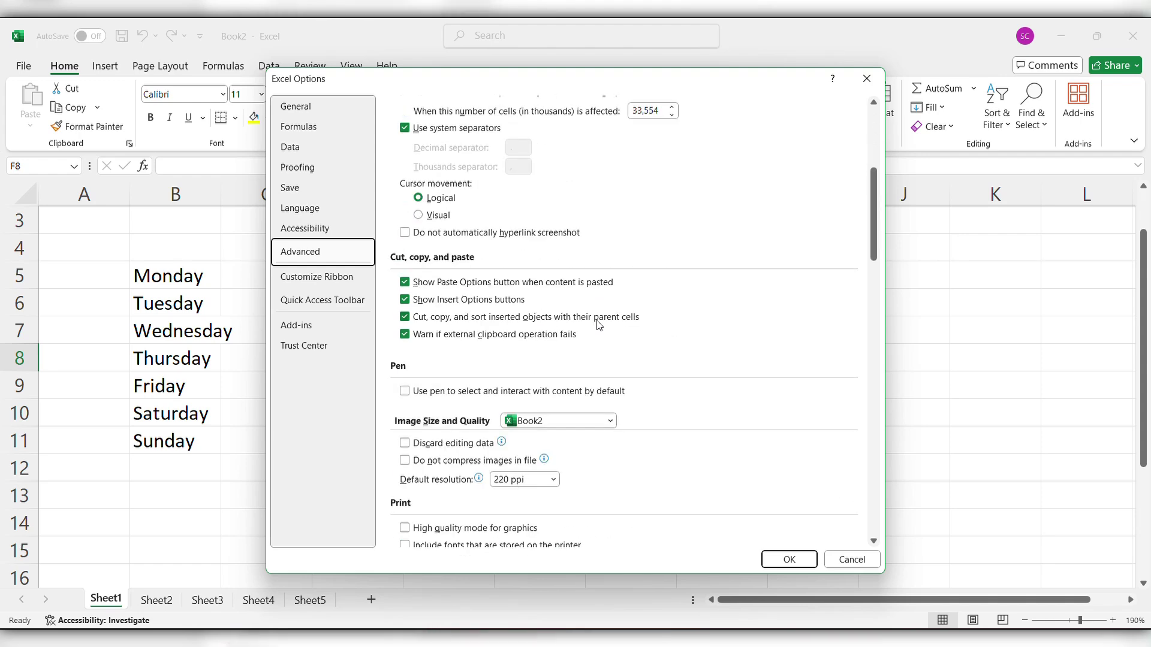
scroll(598, 325, "down", 10)
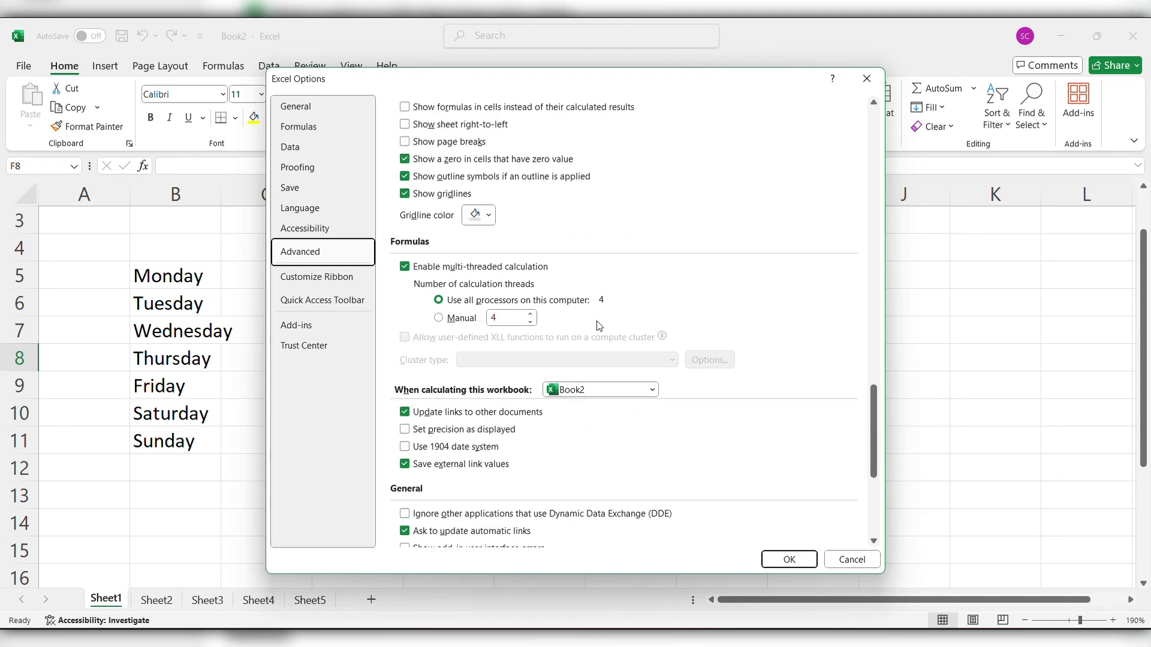
scroll(597, 325, "down", 3)
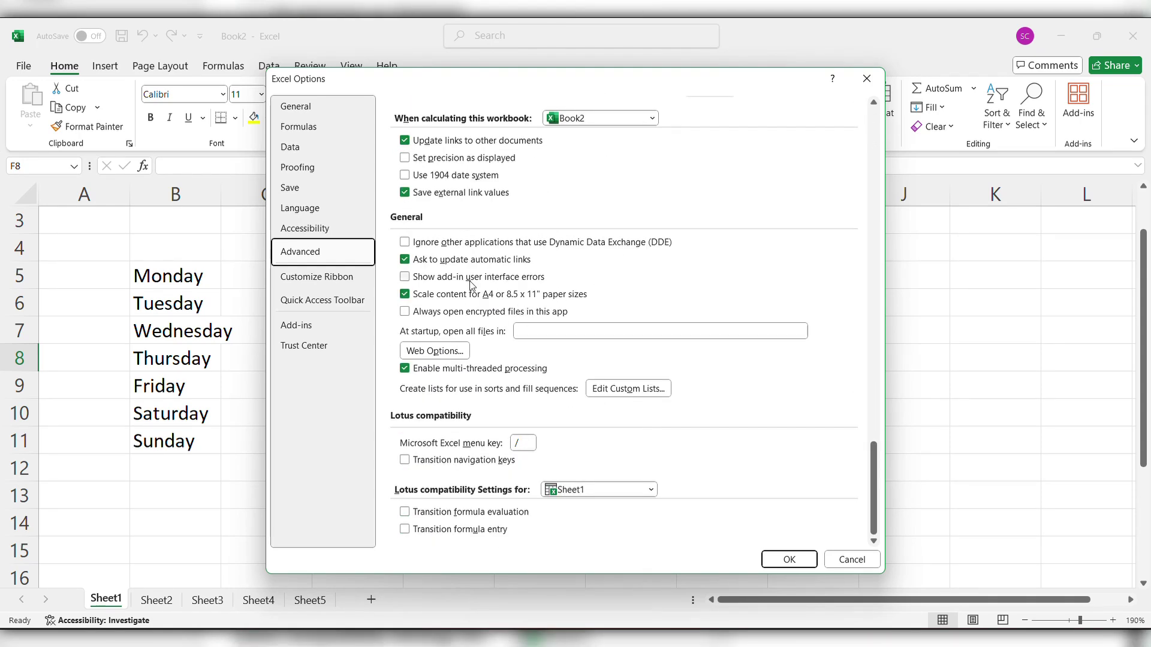
left_click(629, 391)
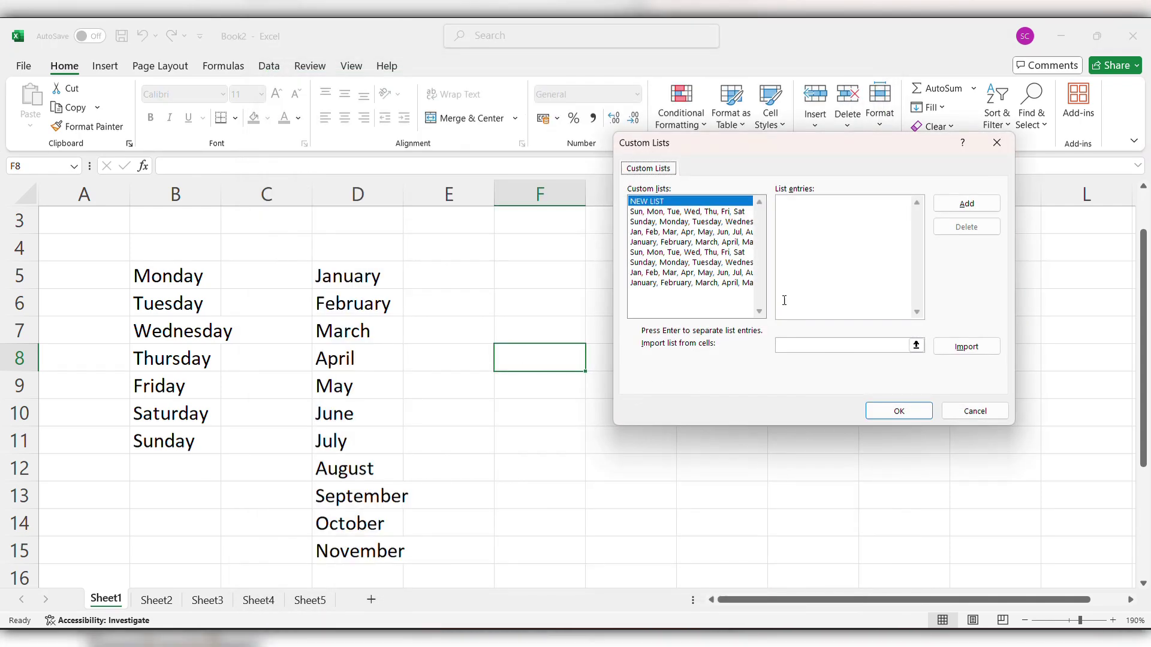
Add a new custom list made of three comma-separated first names and save the options
left_click(785, 209)
type("Rohit, Mohit")
type(", Rohan")
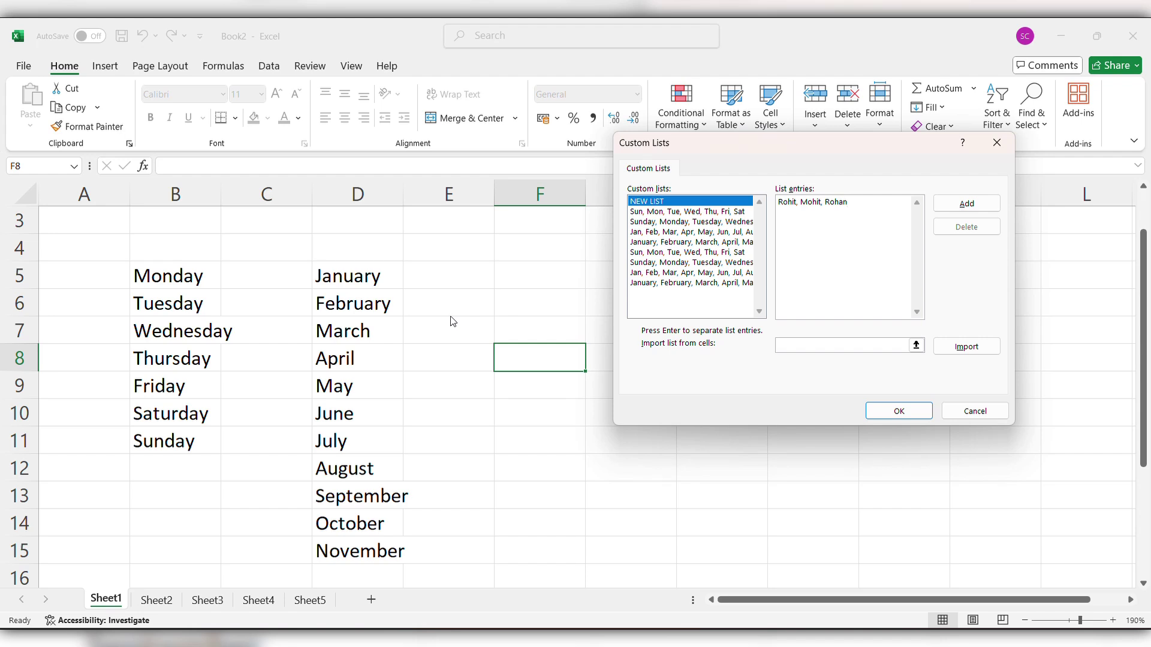
left_click(957, 203)
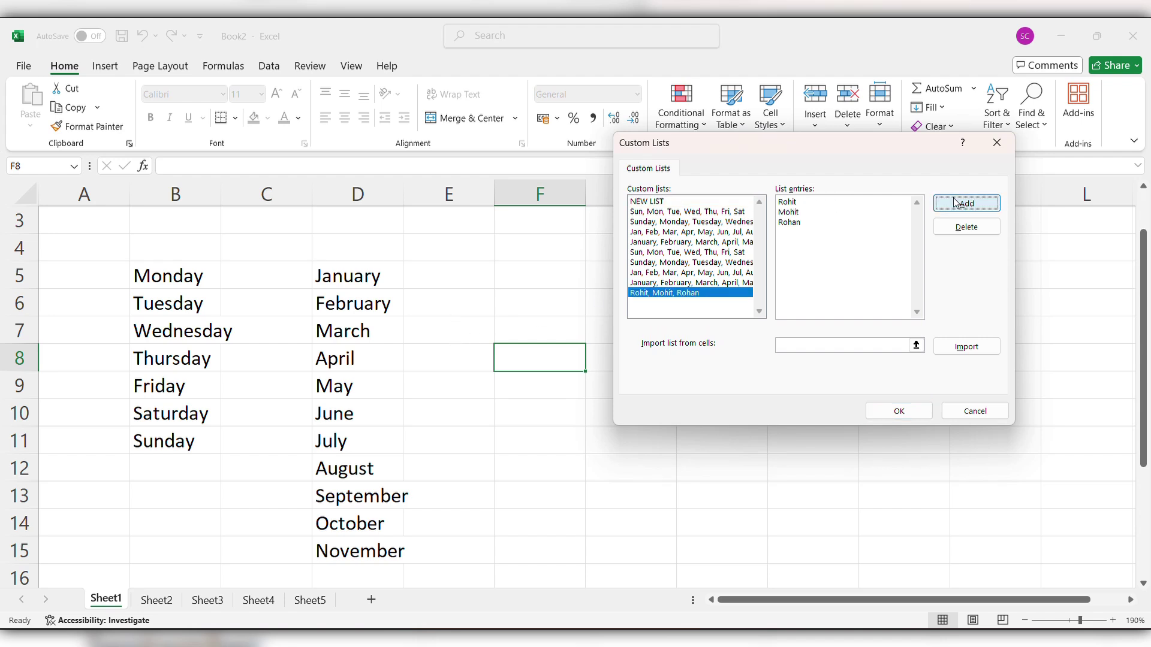
left_click(904, 416)
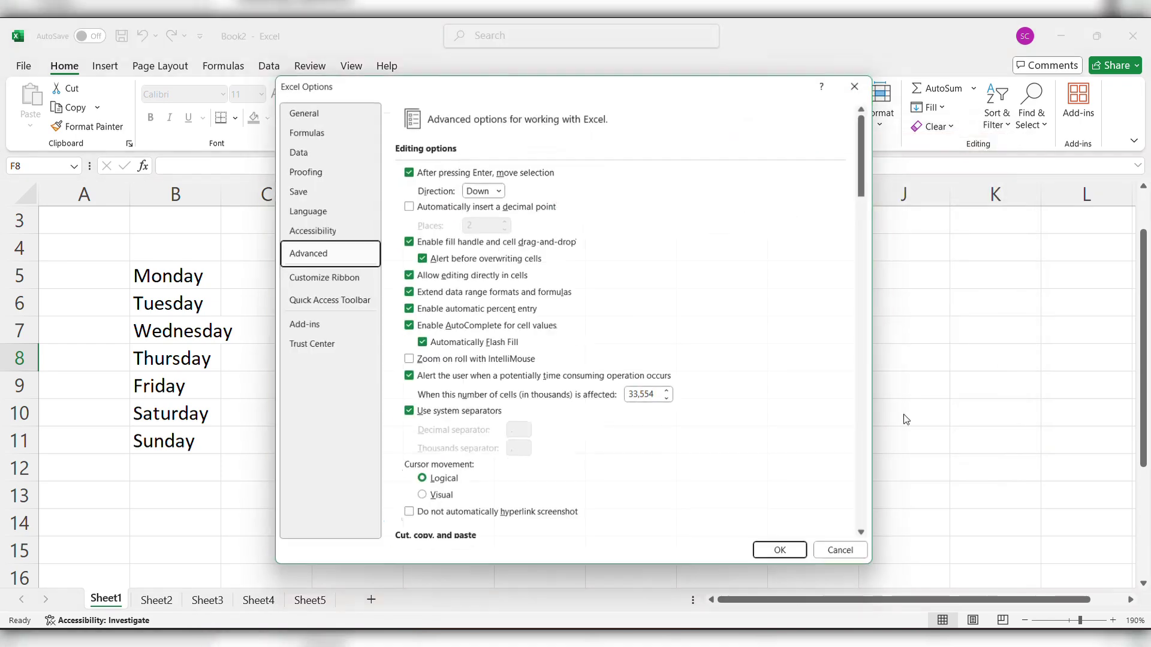
left_click(791, 559)
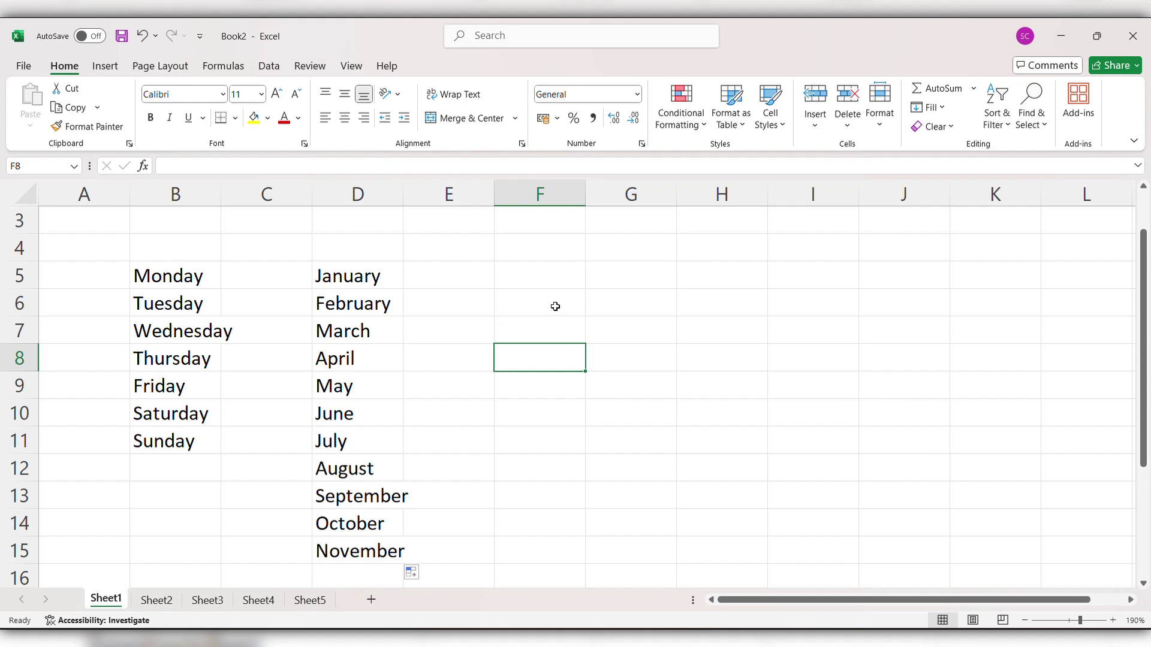
Enter the custom list's first name in lowercase in cell F6 and autofill the series down to F12
left_click(557, 310)
type("r")
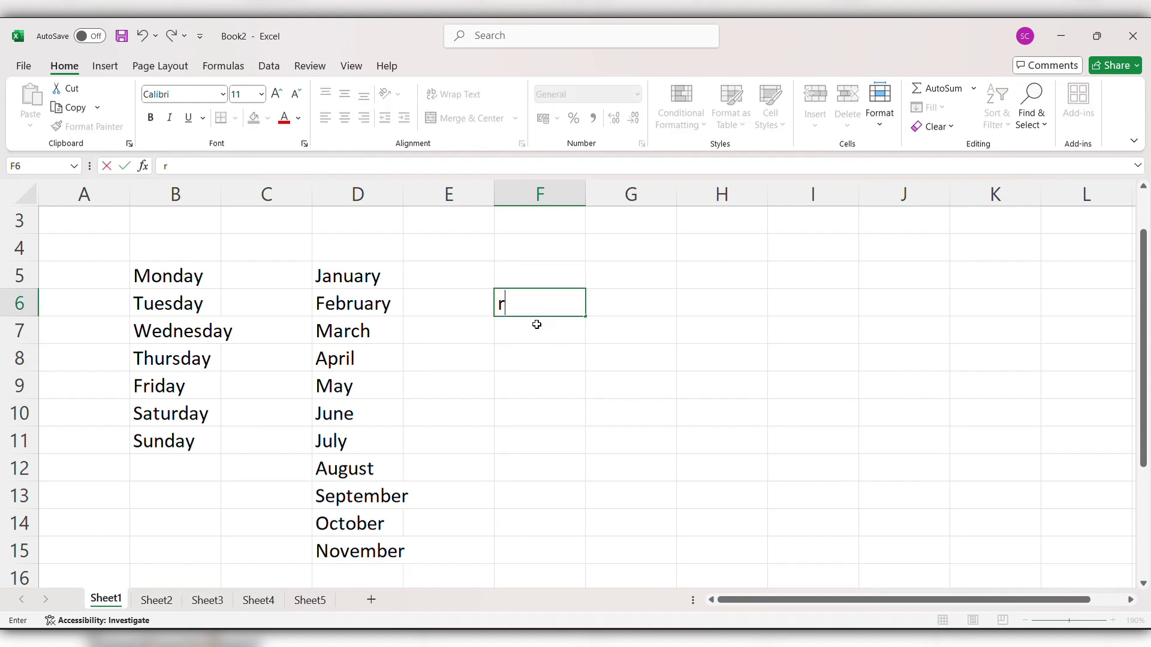
type("ohit")
left_click_drag(585, 316, 585, 483)
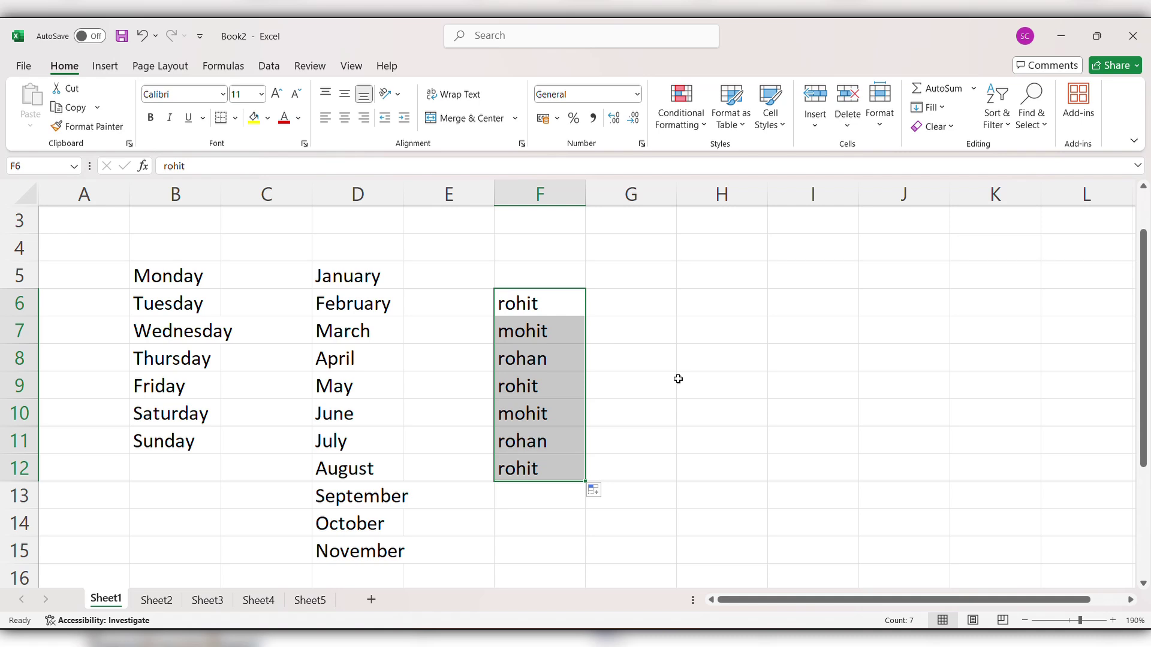
left_click(638, 356)
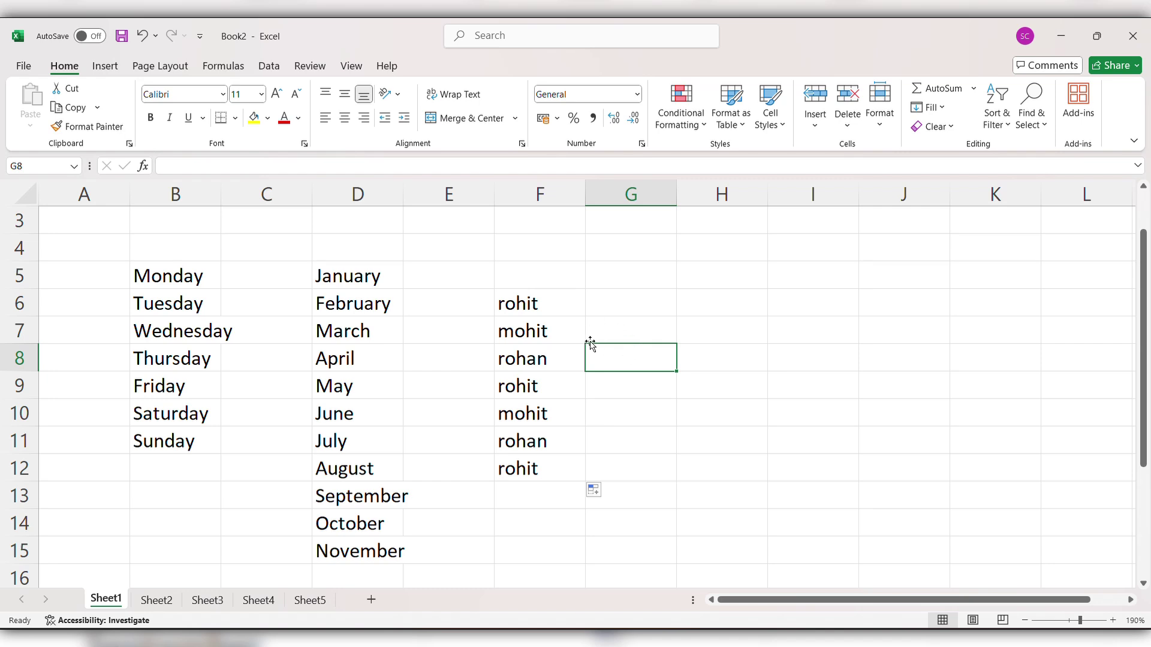
Reopen the custom lists editor from the advanced options
left_click(23, 66)
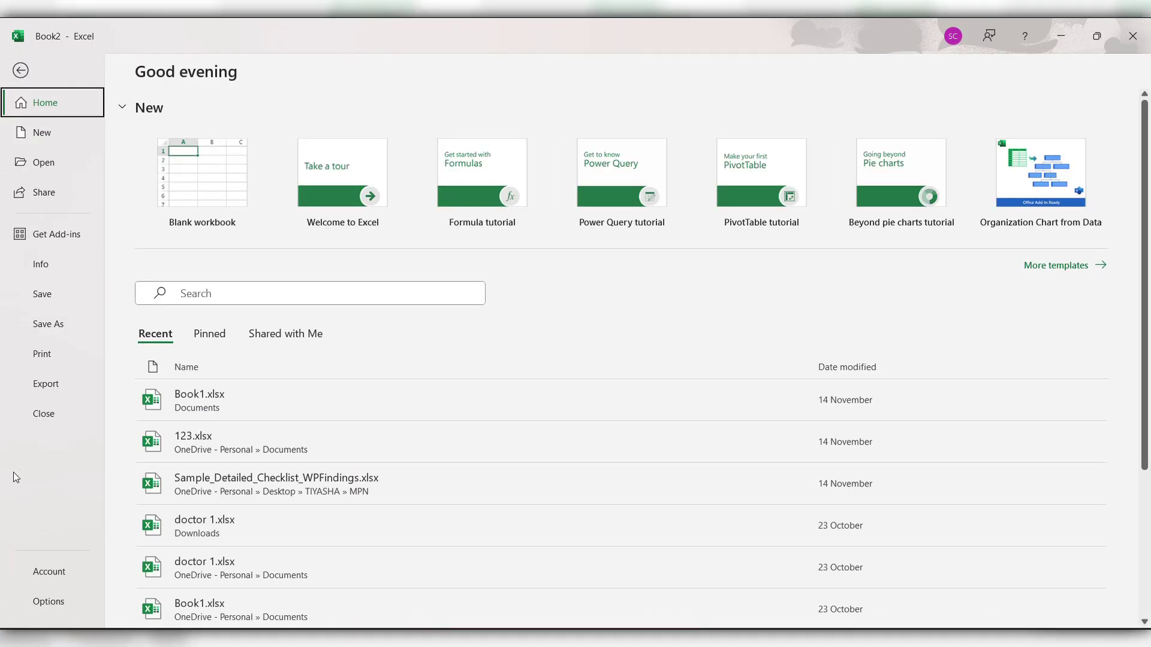
left_click(57, 602)
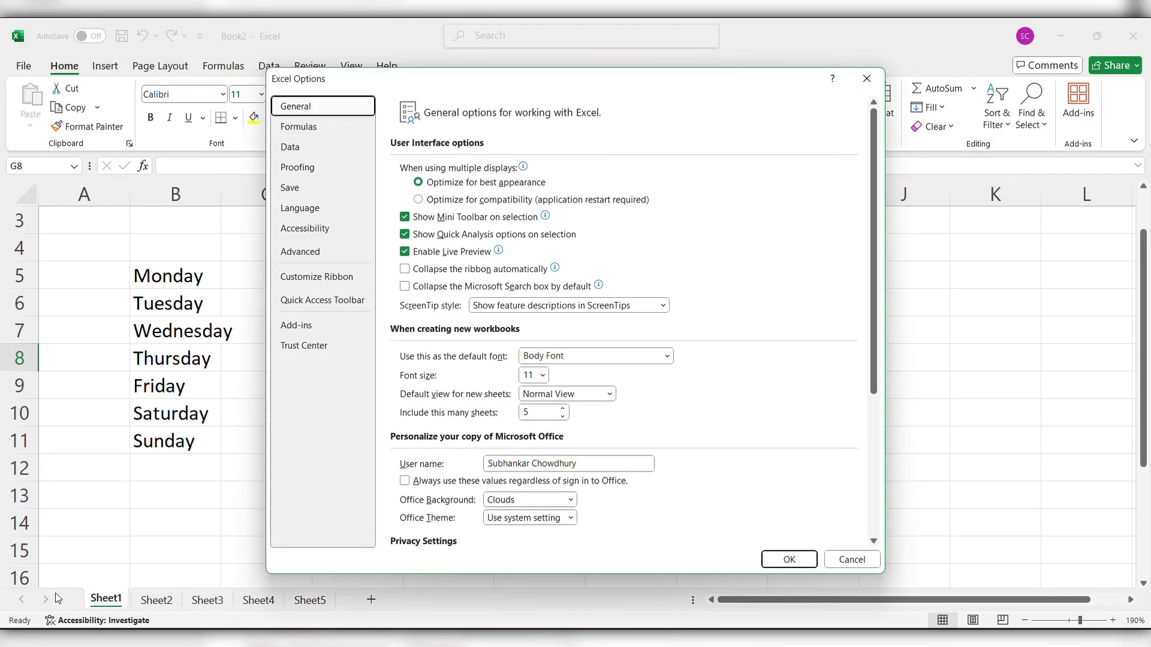
left_click(333, 254)
scroll(559, 340, "down", 15)
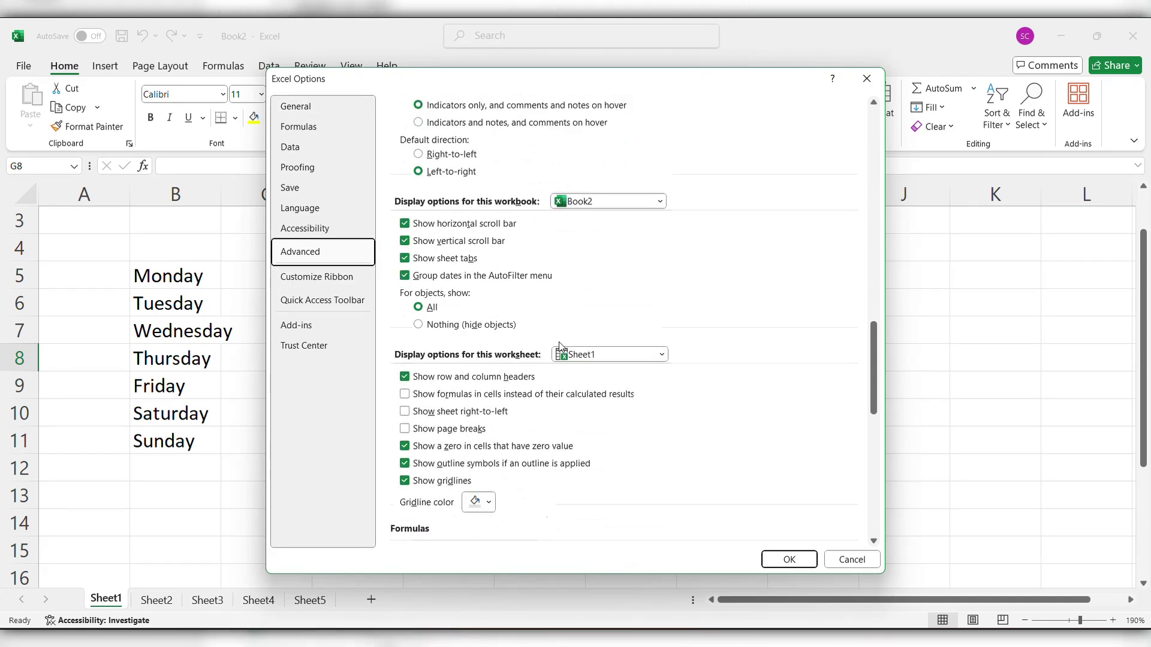
scroll(559, 346, "down", 10)
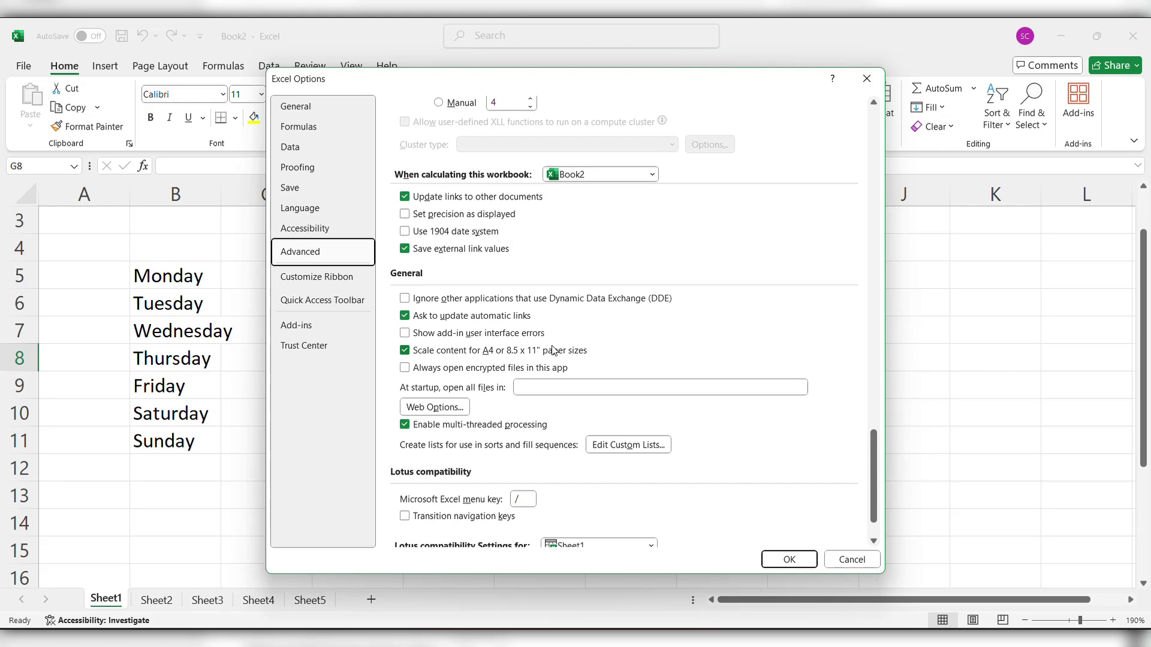
left_click(611, 452)
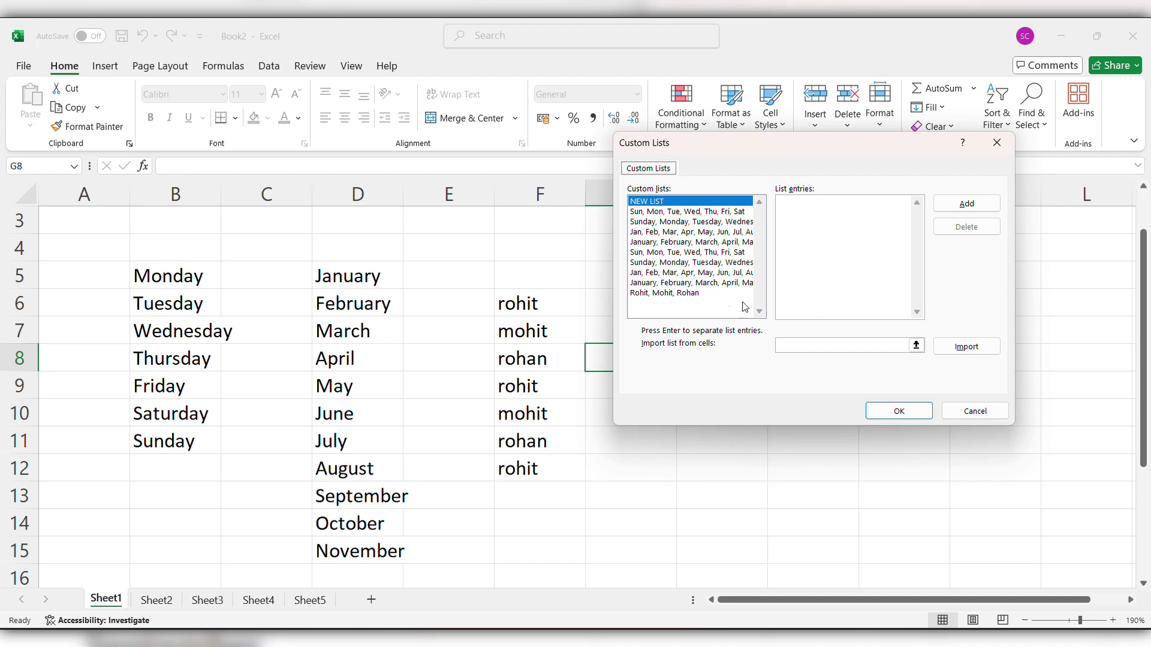
Permanently delete the custom list of three first names and save the options
left_click(684, 294)
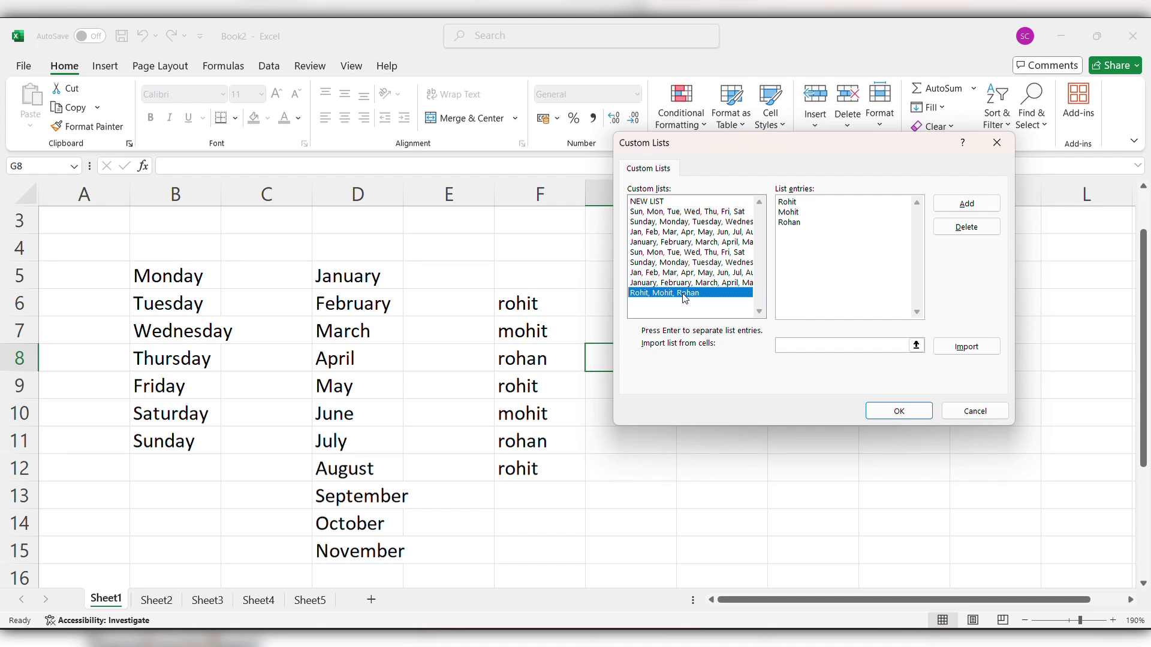
left_click(970, 231)
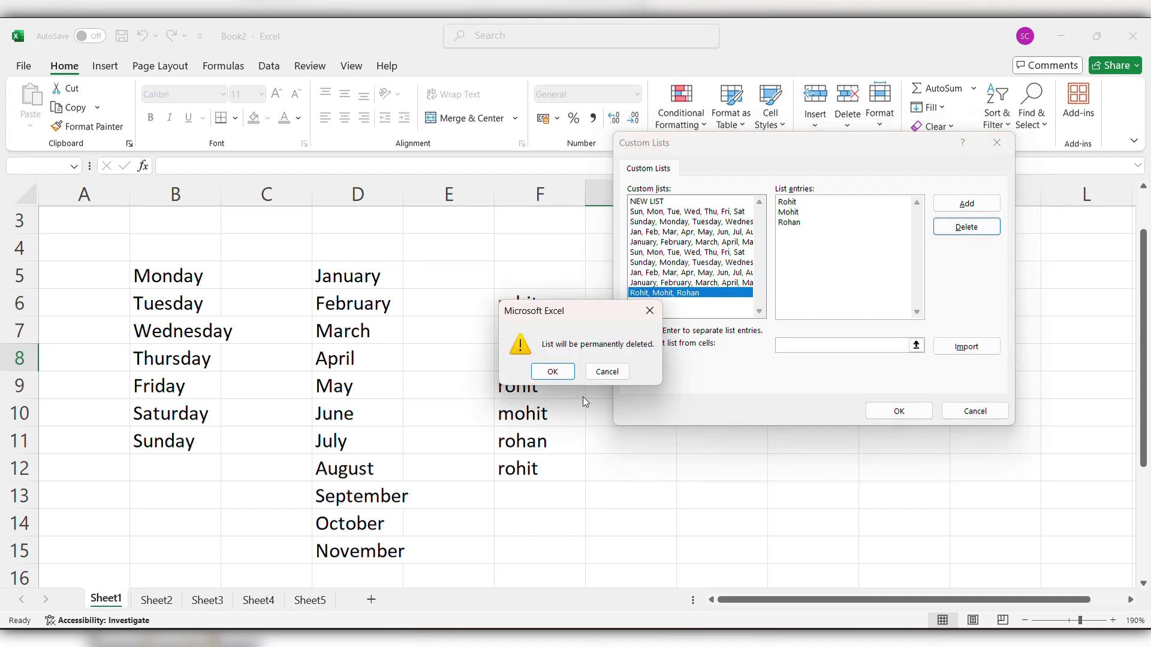
left_click(552, 372)
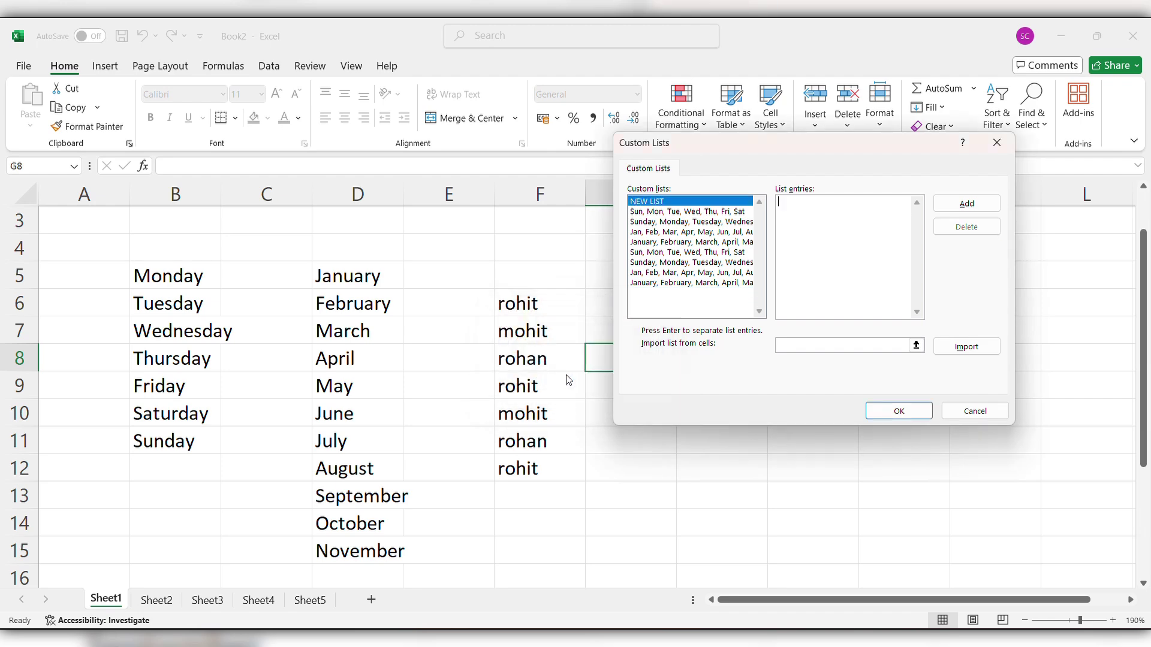
left_click(899, 411)
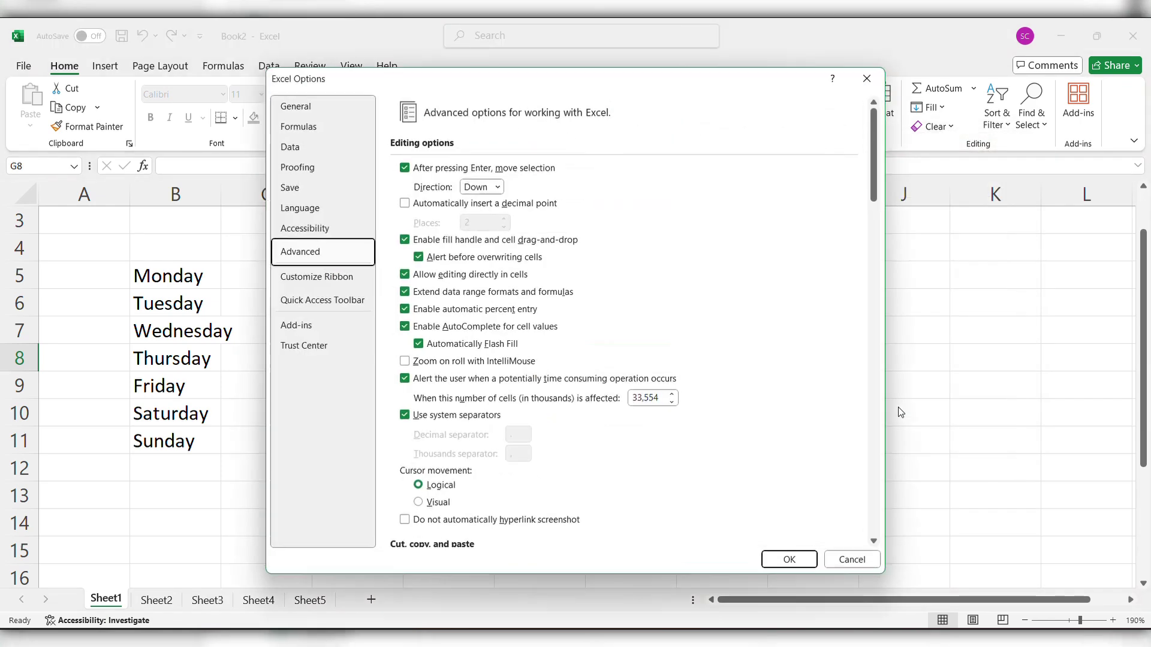
left_click(789, 559)
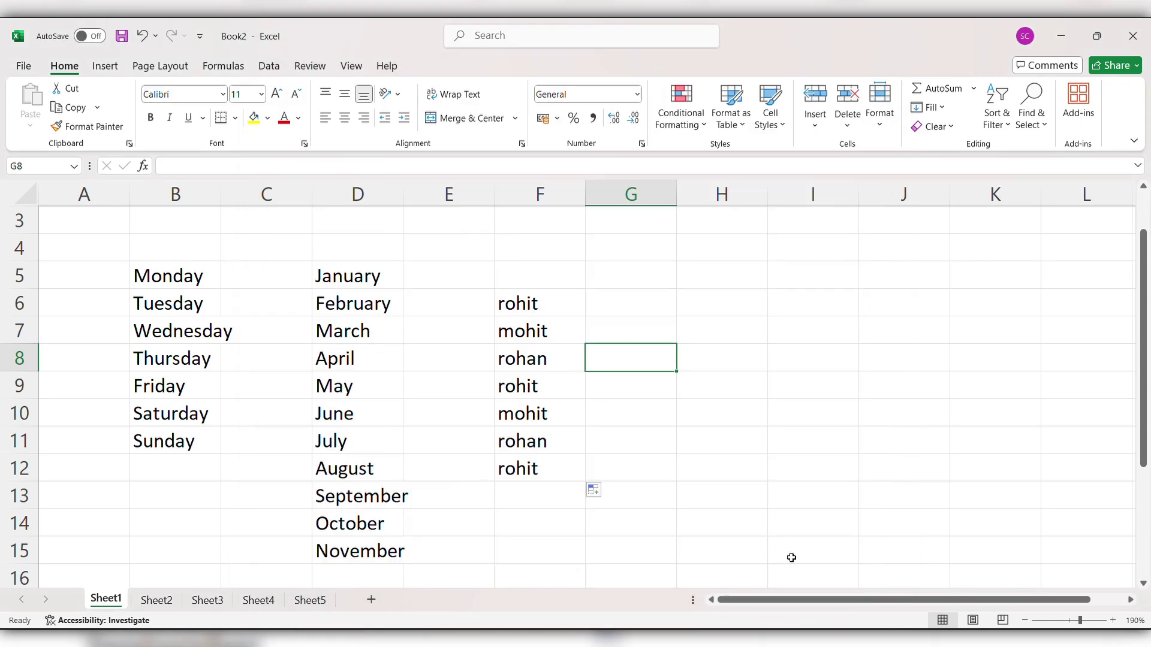
Enter the deleted list's first name, capitalized, in cell G6 and autofill it down to G12
left_click(631, 312)
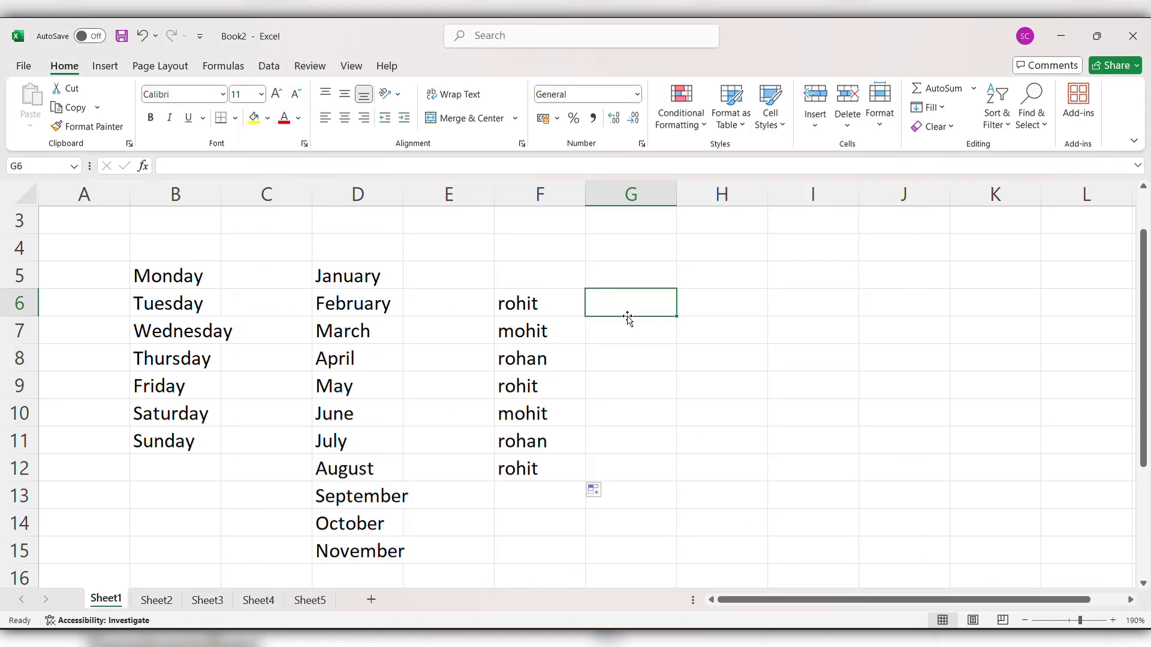
type("Rohit")
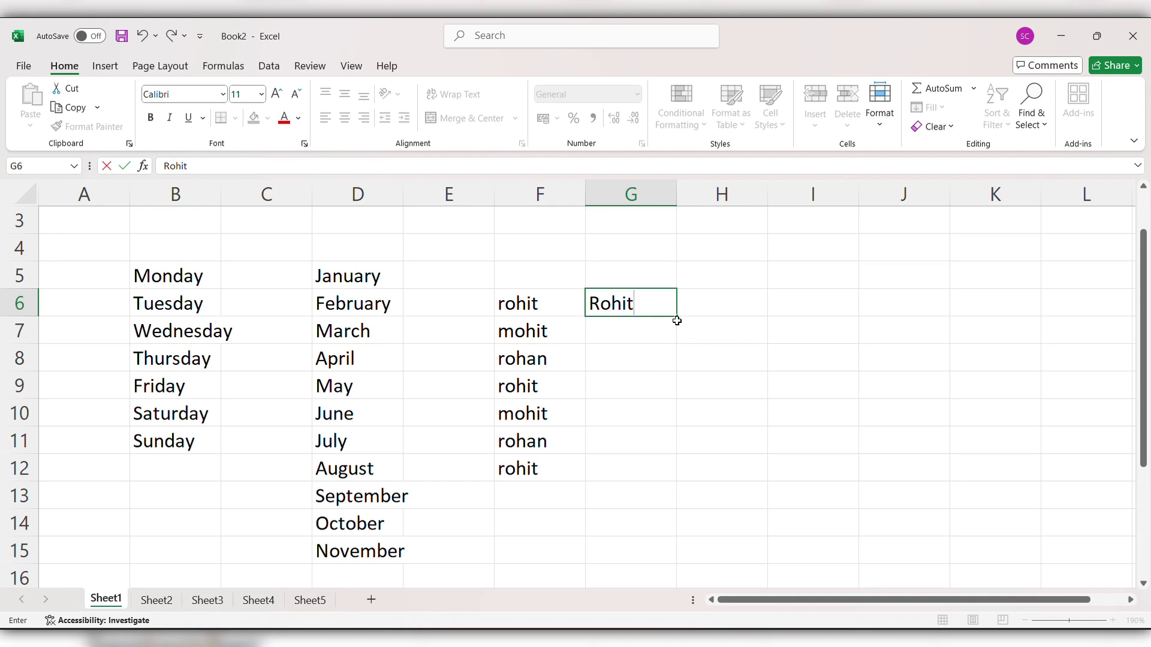
left_click_drag(678, 317, 680, 487)
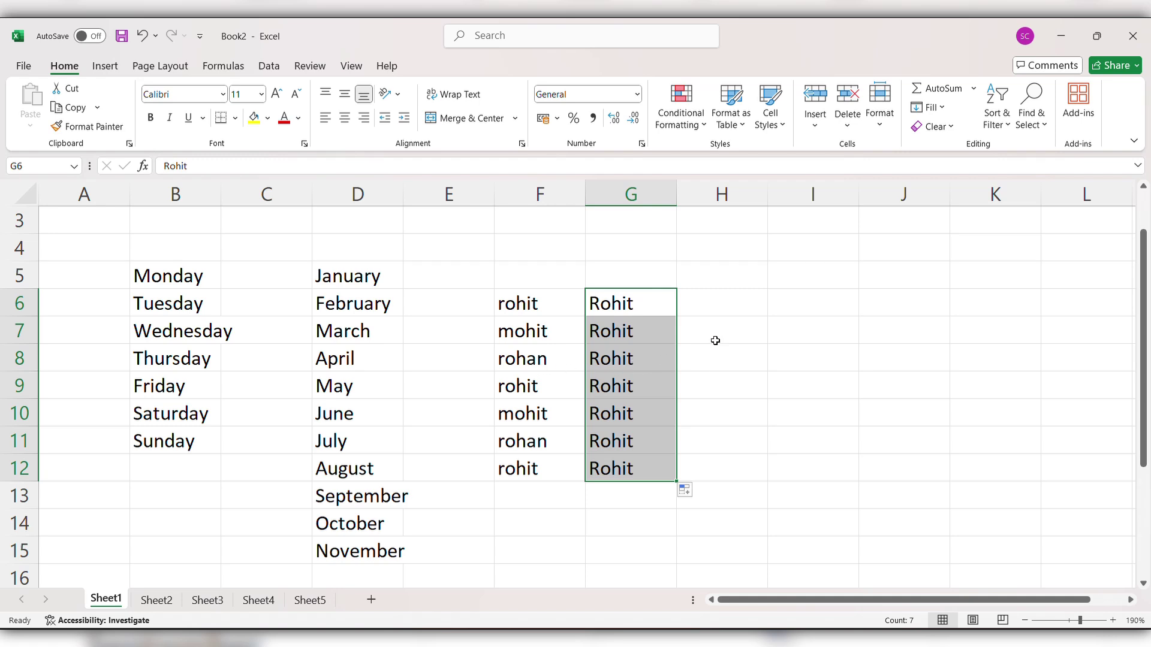
left_click(734, 324)
scroll(773, 395, "down", 3)
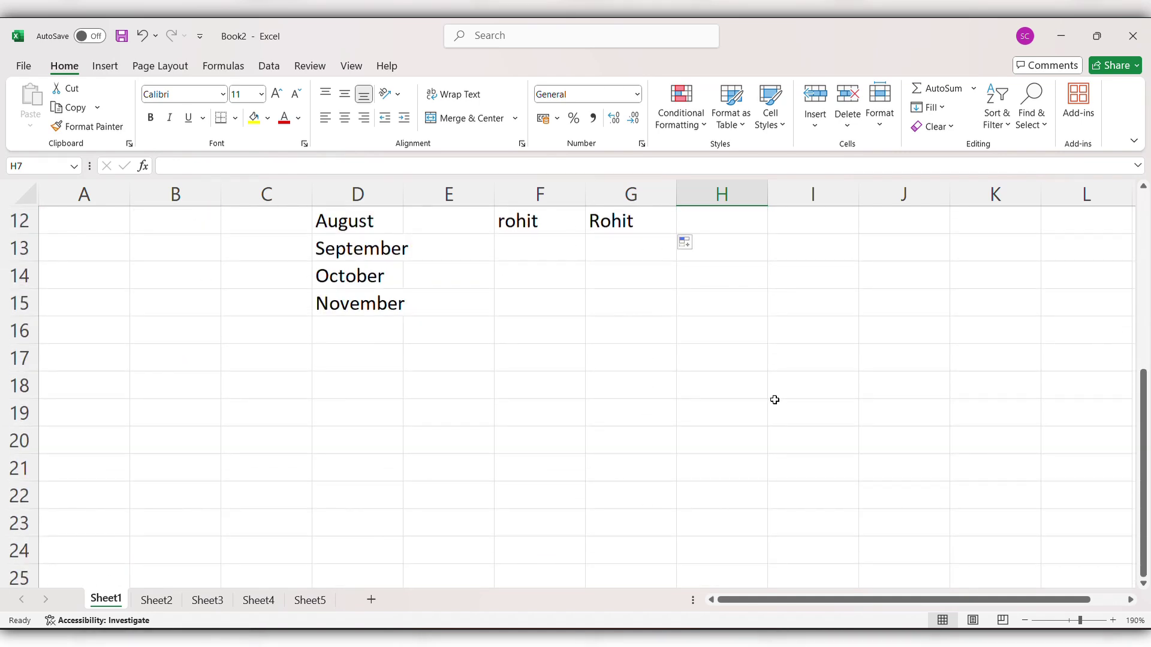
Enter the heading "Relative referance" in cell E21
scroll(683, 429, "down", 2)
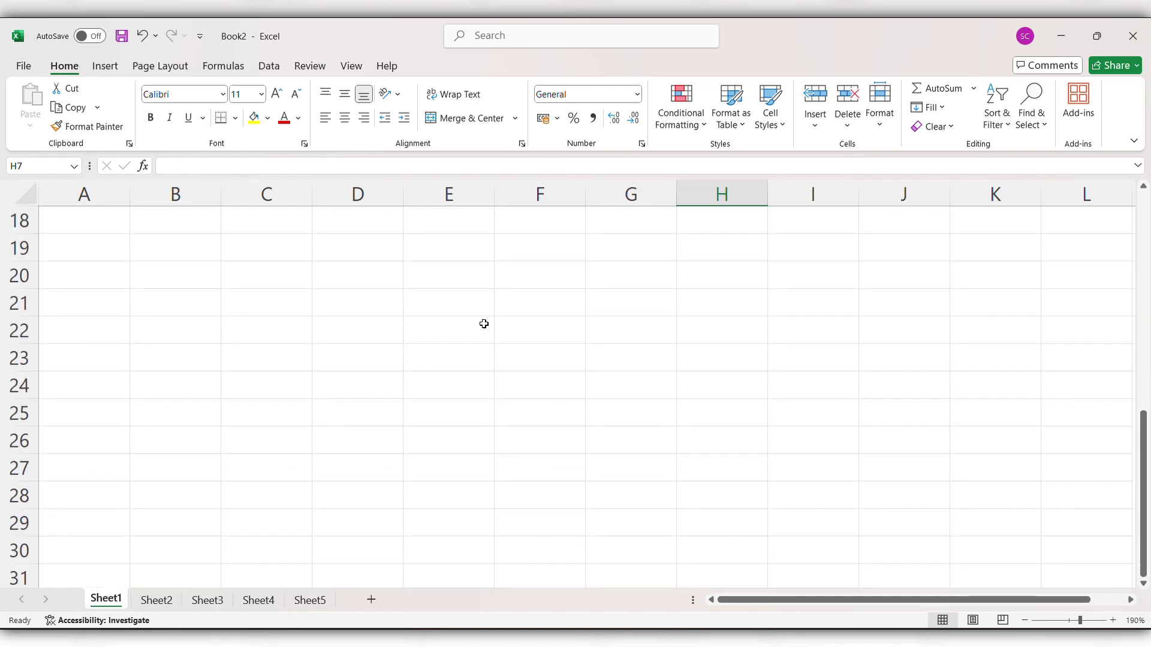
left_click(444, 306)
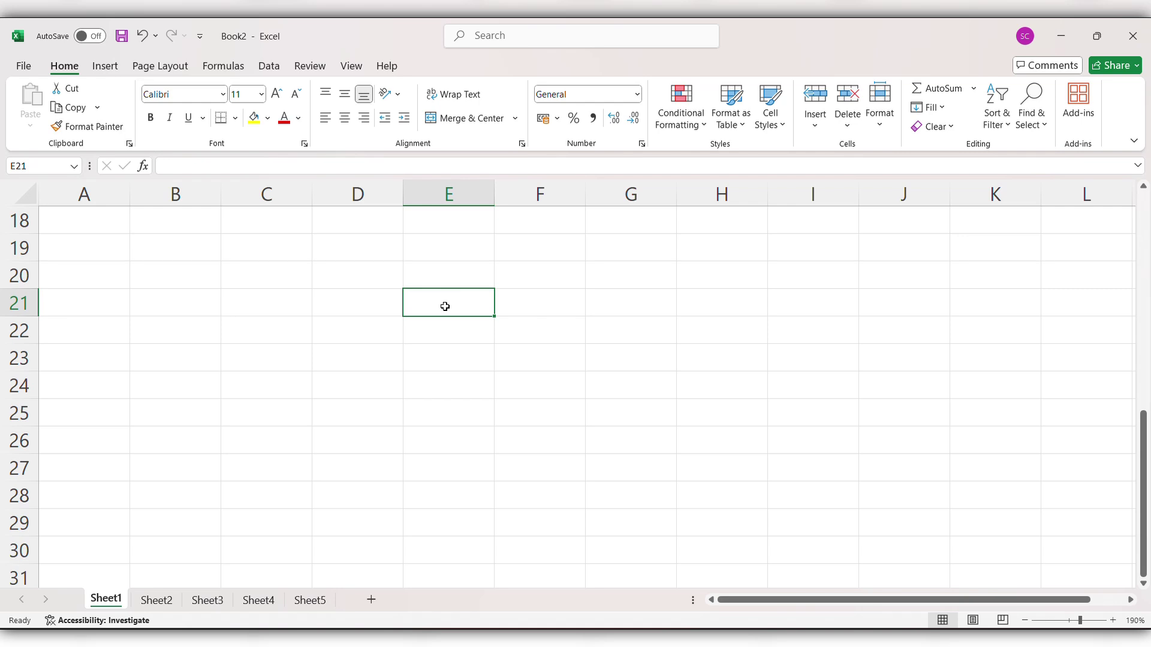
type("RE")
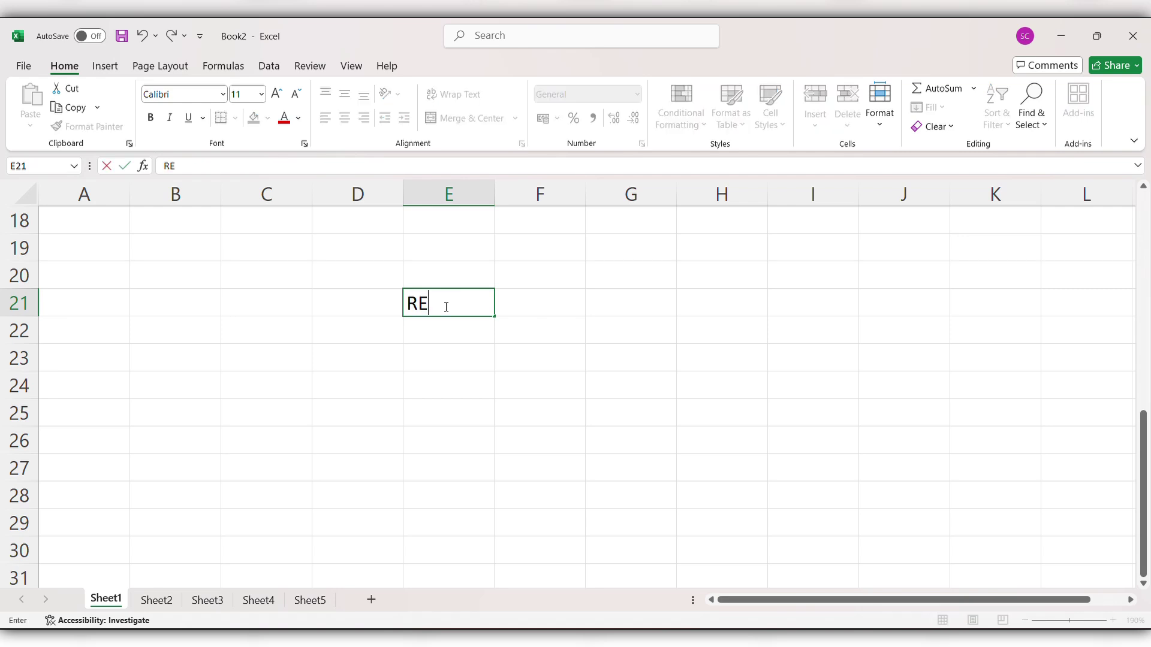
type("lative")
key("BackSpace")
key("BackSpace")
key("BackSpace")
key("BackSpace")
key("BackSpace")
key("BackSpace")
key("BackSpace")
key("BackSpace")
type("Relative referance")
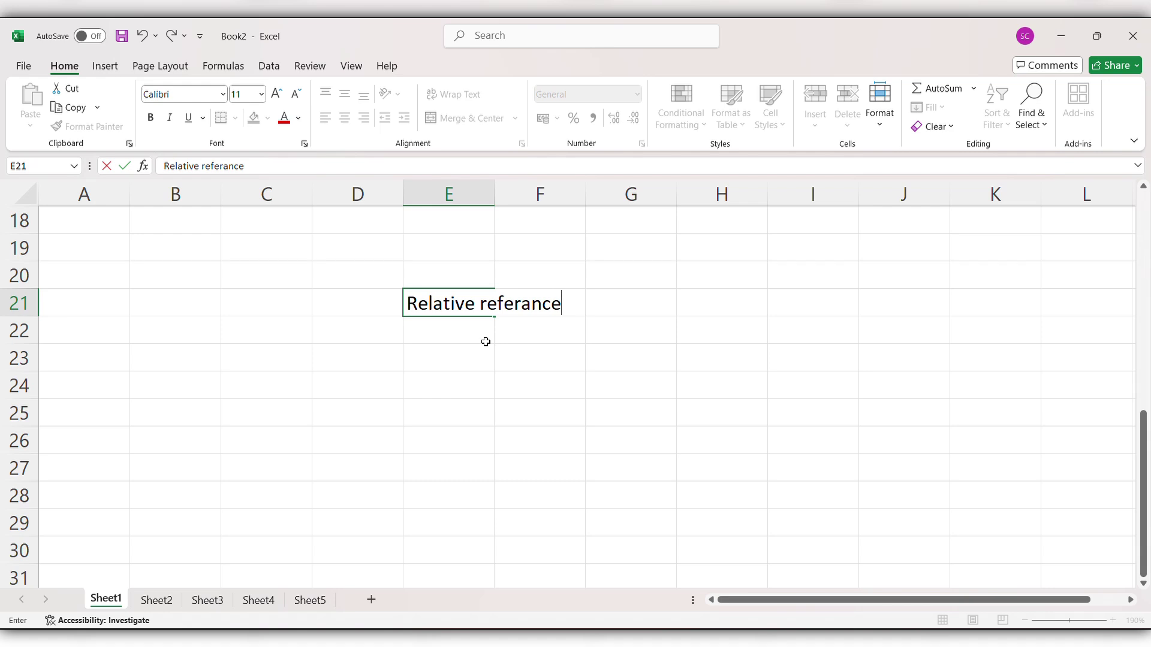
key("Return")
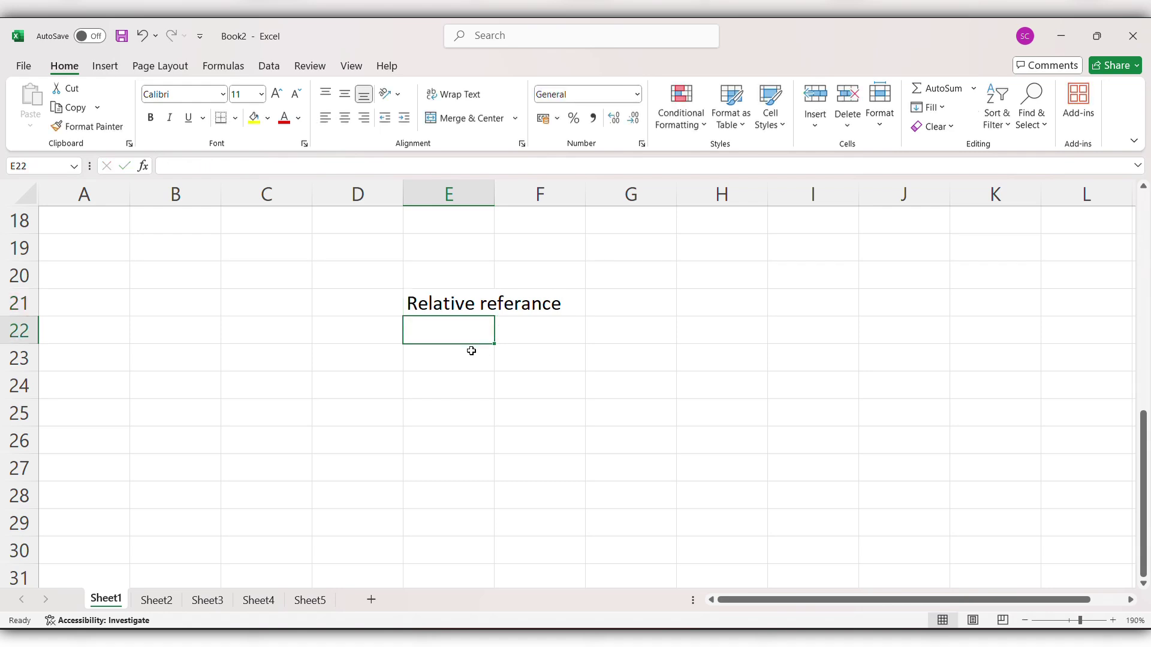
Enter 500 in cell E22 and the relative reference formula =E22 in cell F24
type("500")
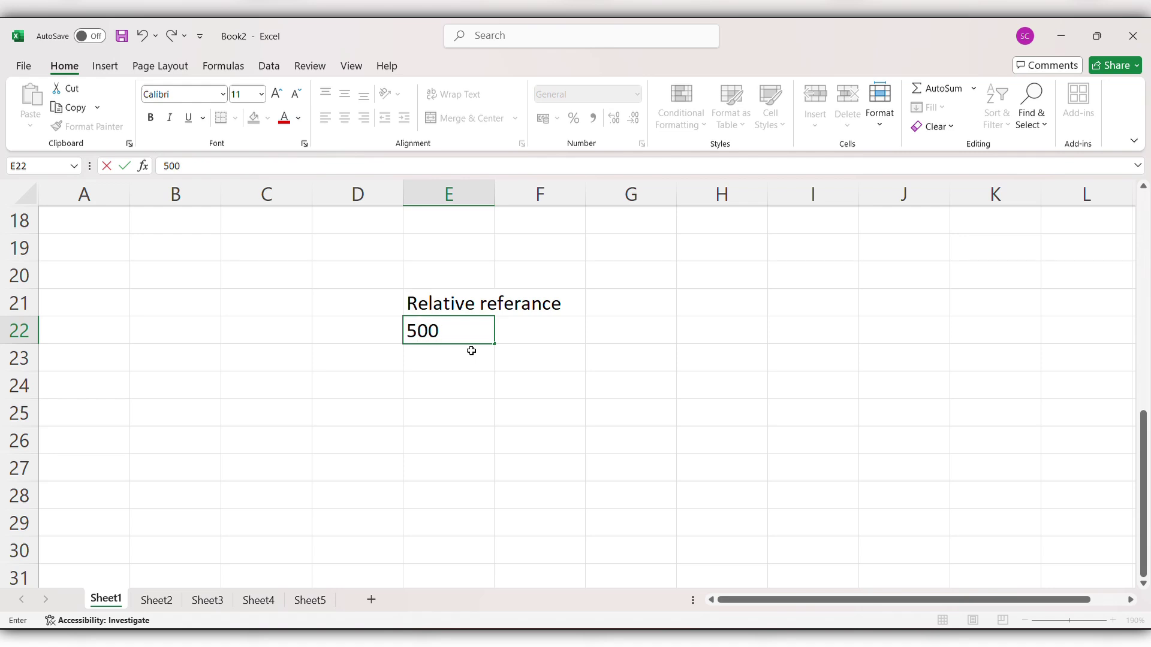
left_click(515, 365)
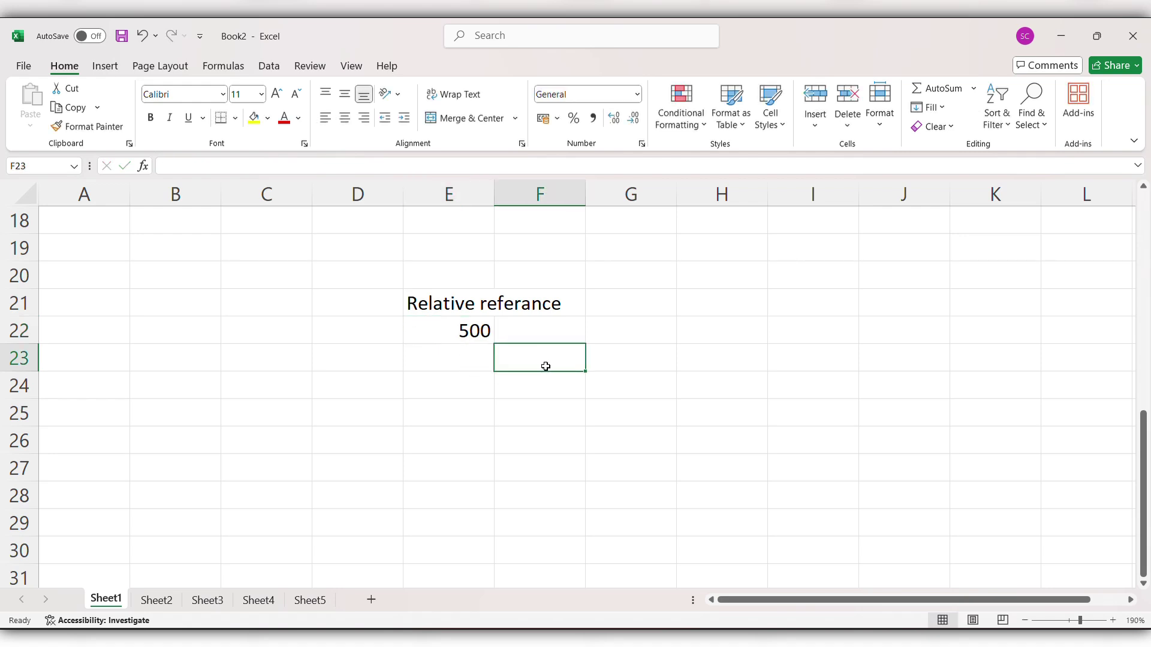
left_click(555, 394)
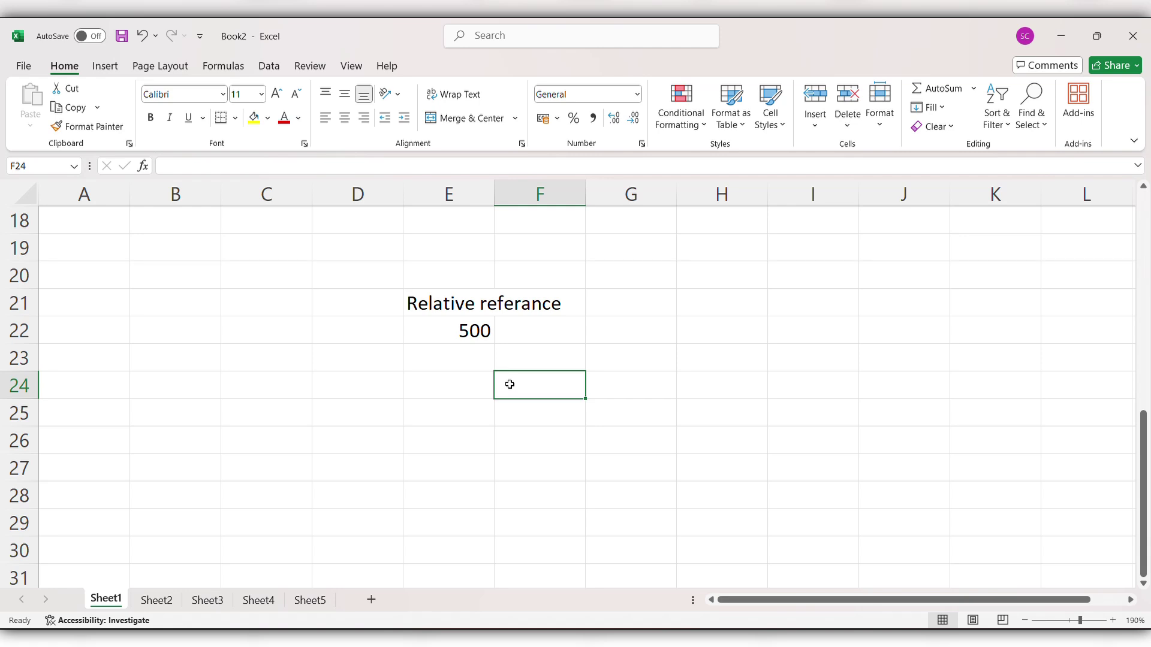
type("=")
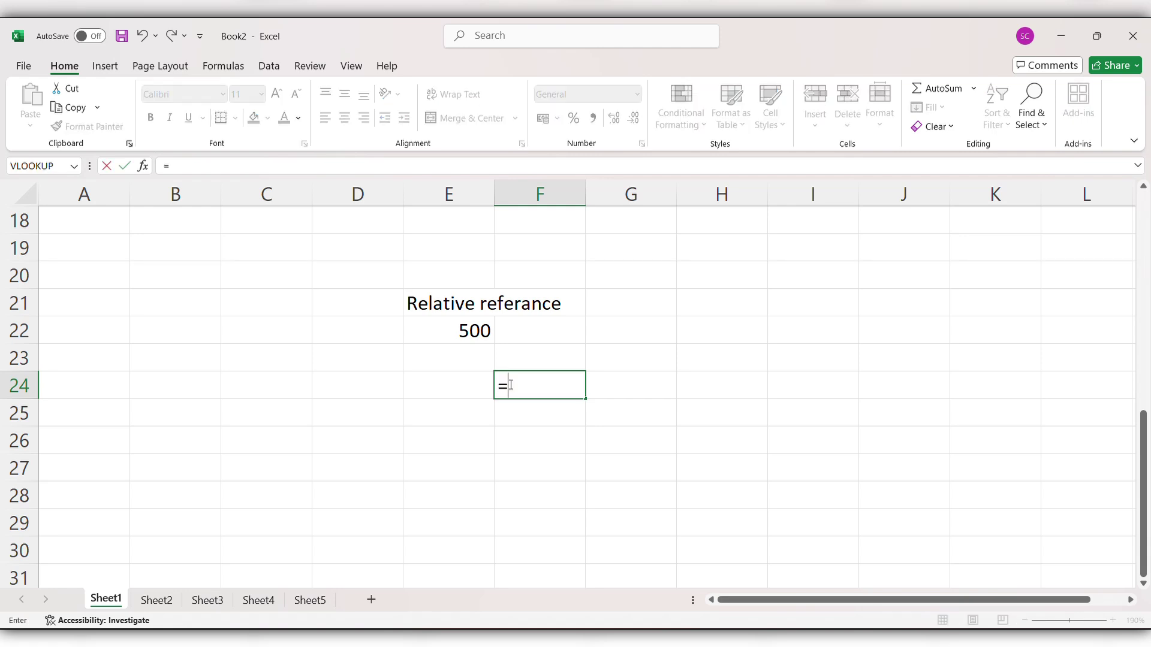
left_click(476, 330)
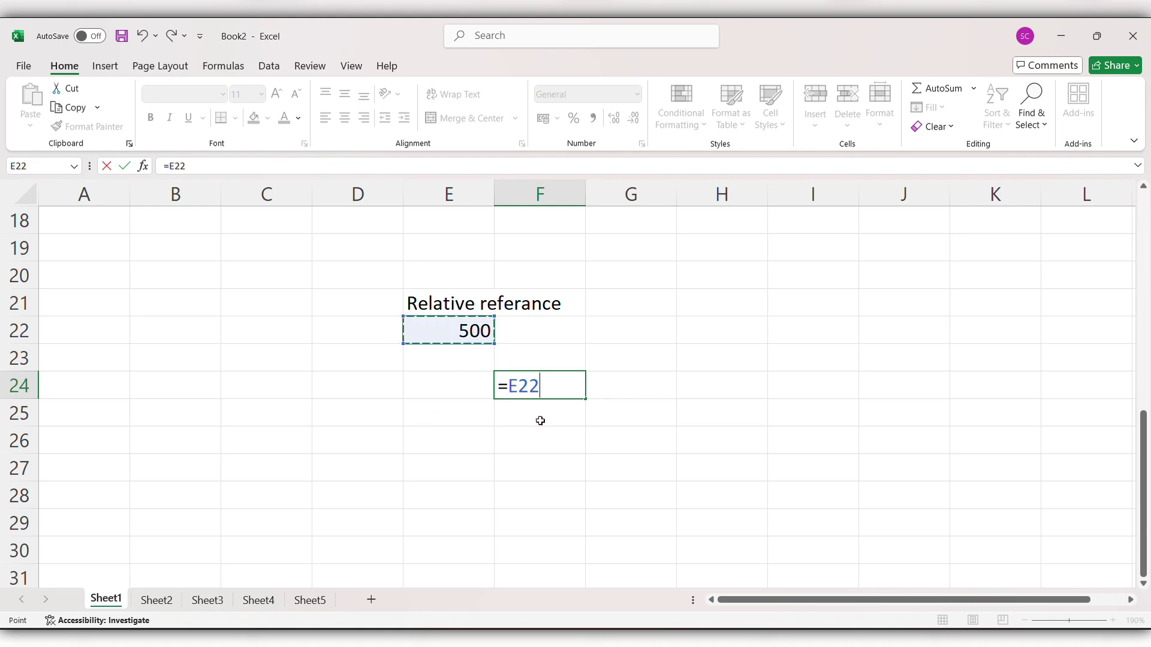
key("Return")
Autofill the relative formula in F24 down to F29 and across to I24
left_click(561, 384)
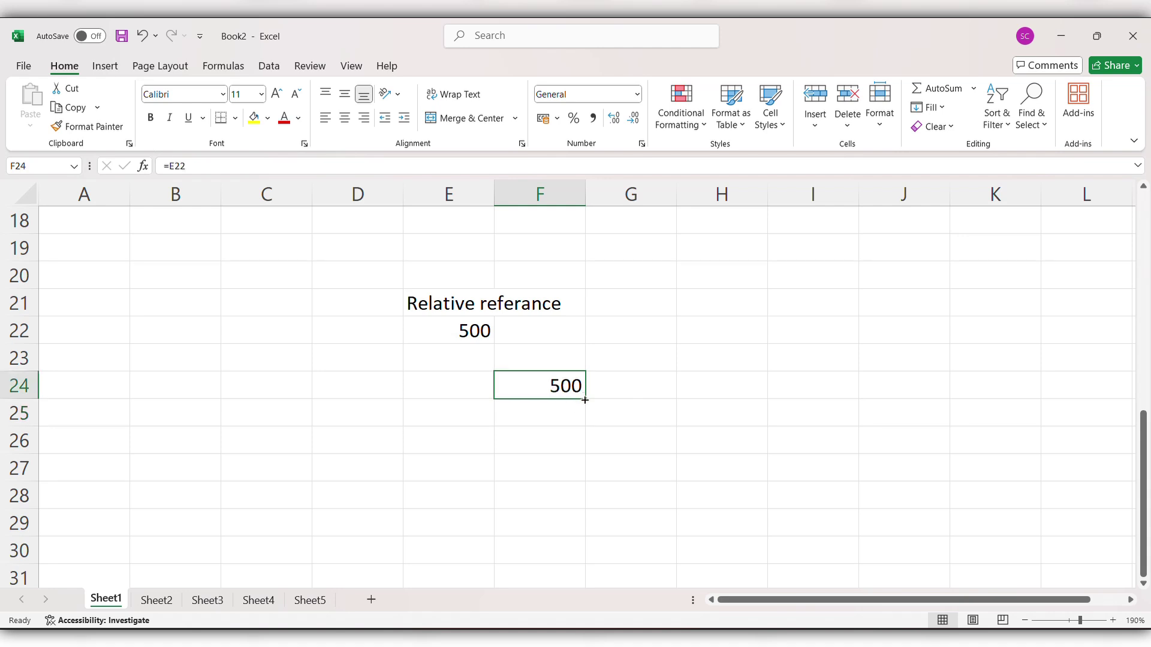
left_click_drag(585, 399, 571, 525)
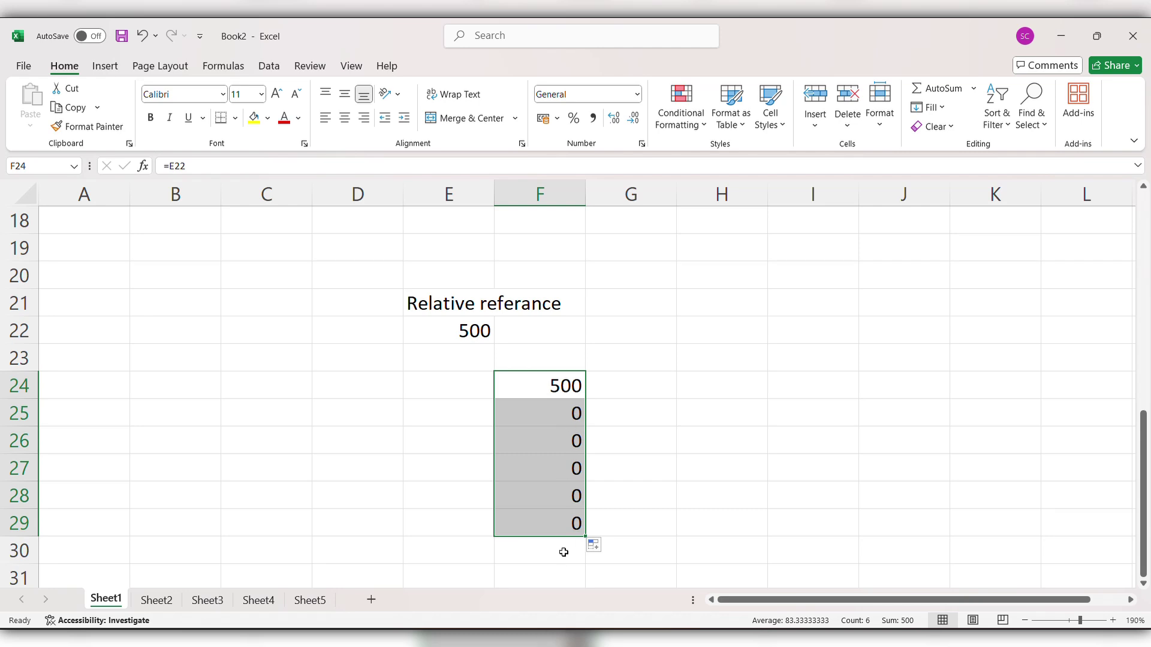
left_click(572, 378)
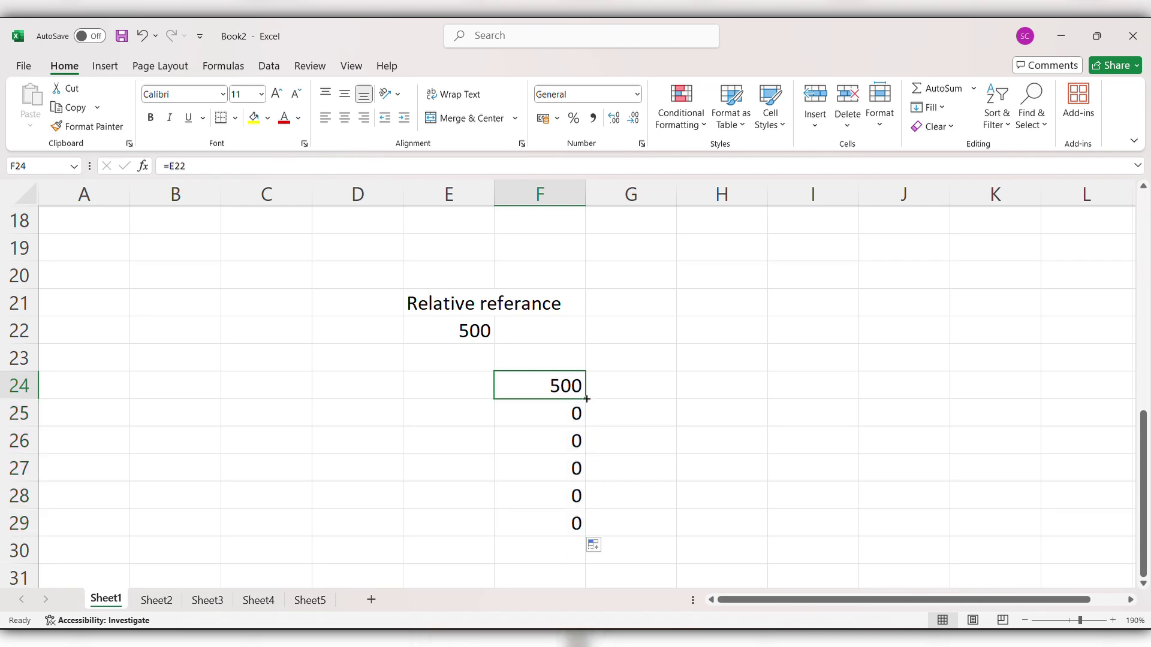
left_click_drag(586, 399, 854, 374)
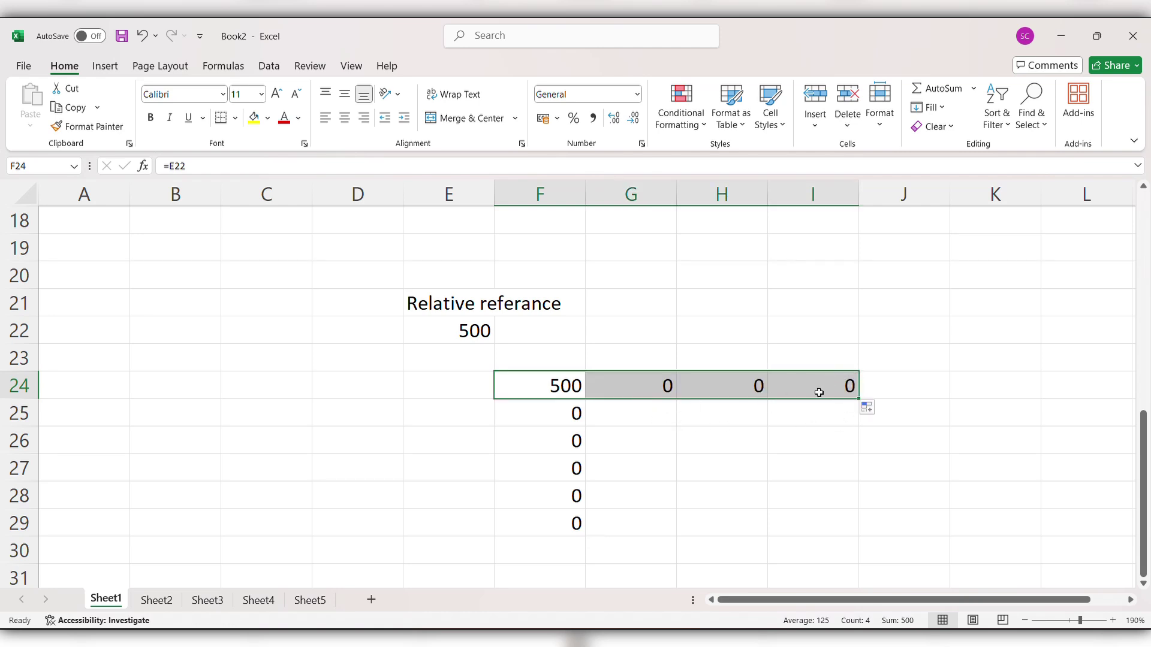
Enter the heading "Absolute Referance" in cell D36
scroll(776, 427, "down", 5)
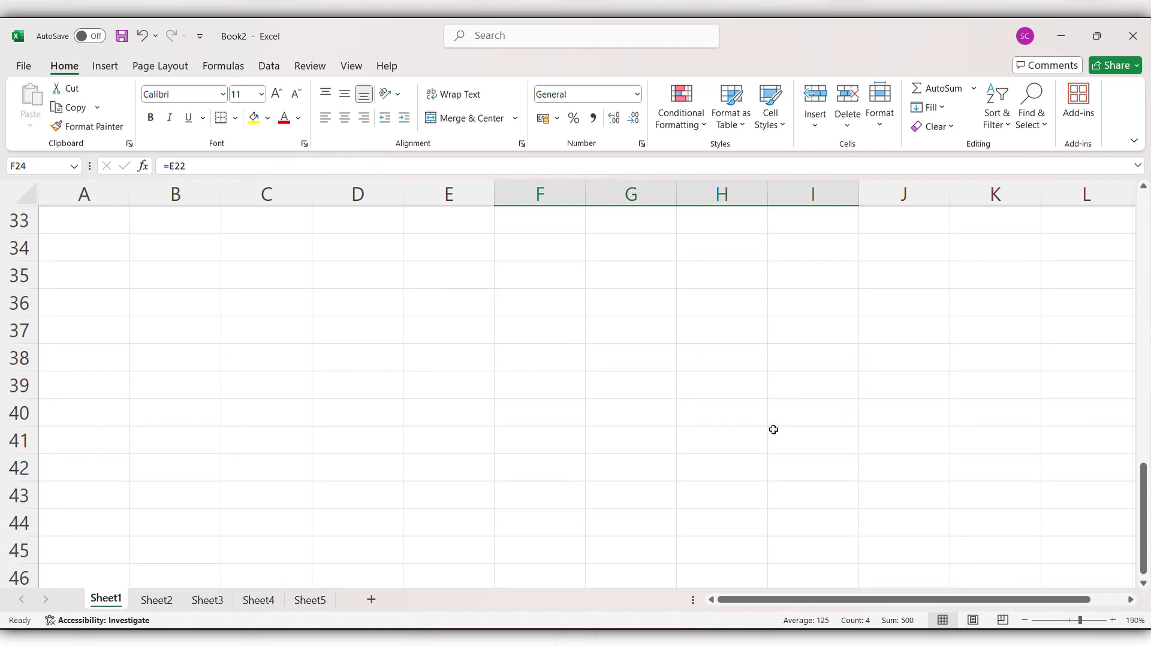
left_click(345, 303)
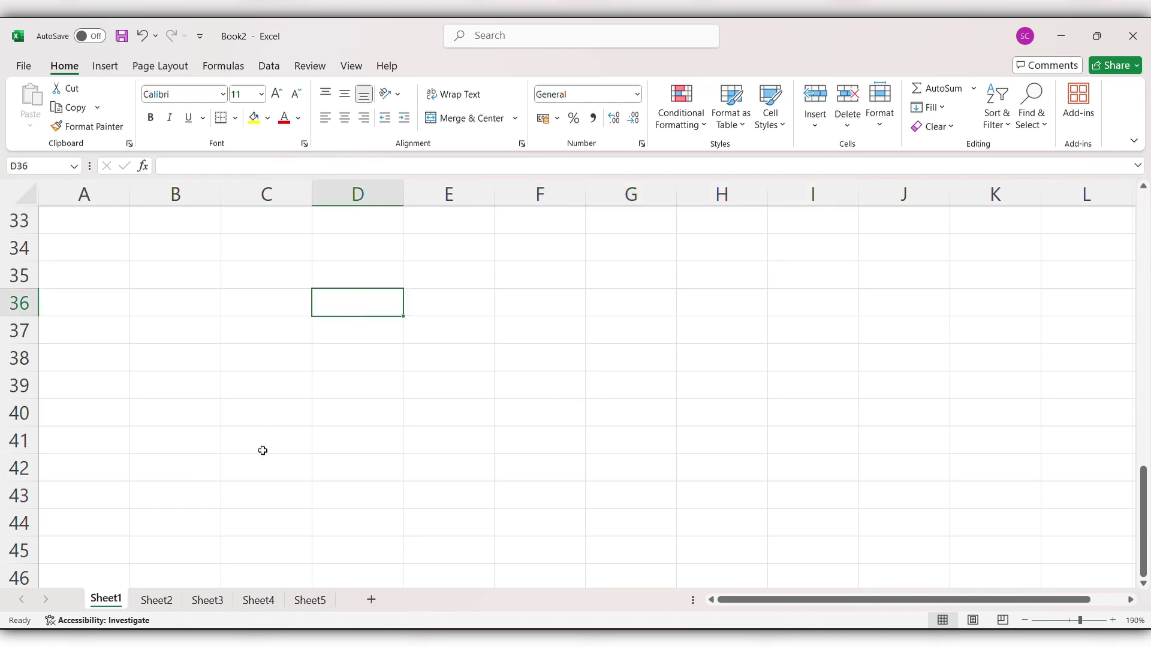
type("Ab")
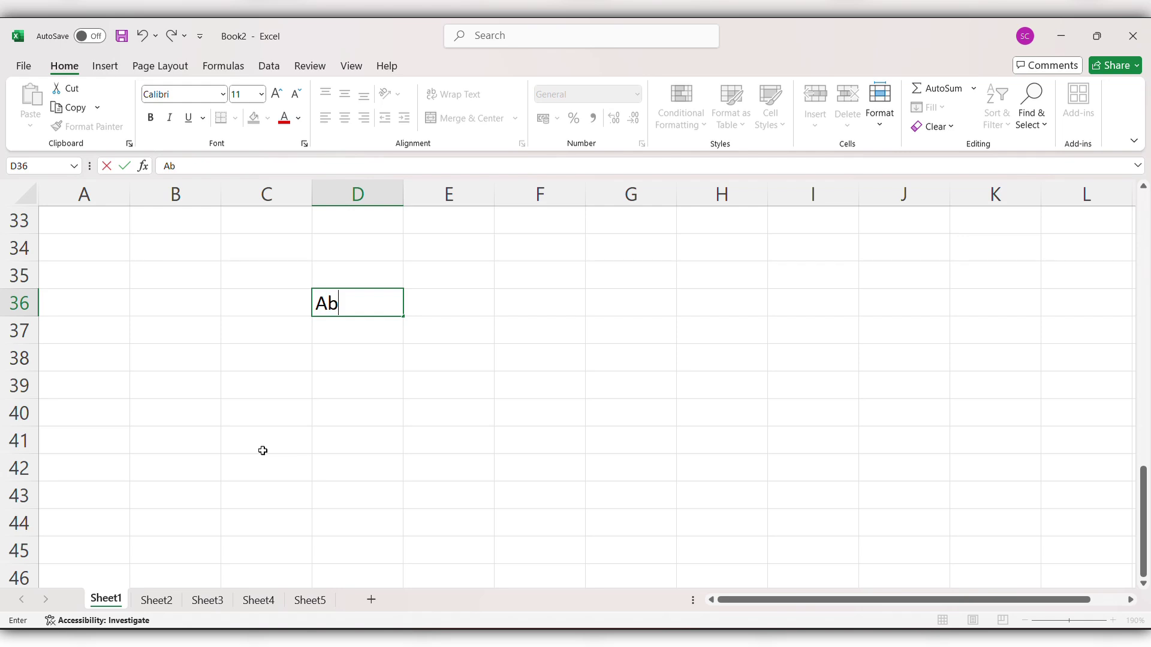
type("solute RE")
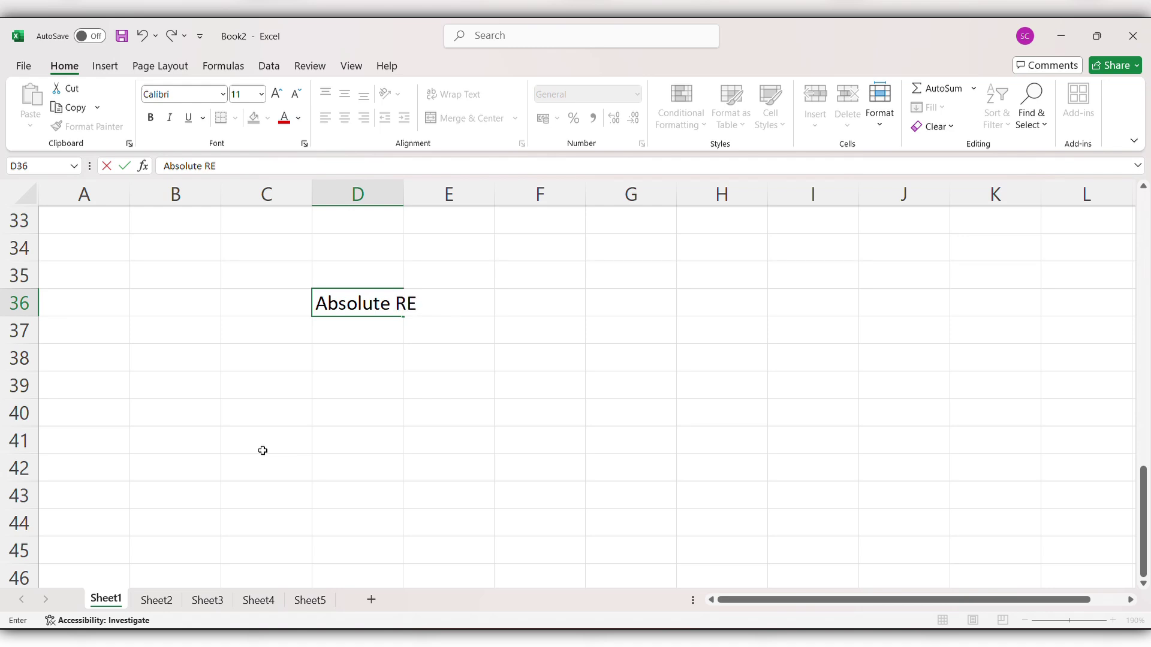
key("BackSpace")
type("eferance")
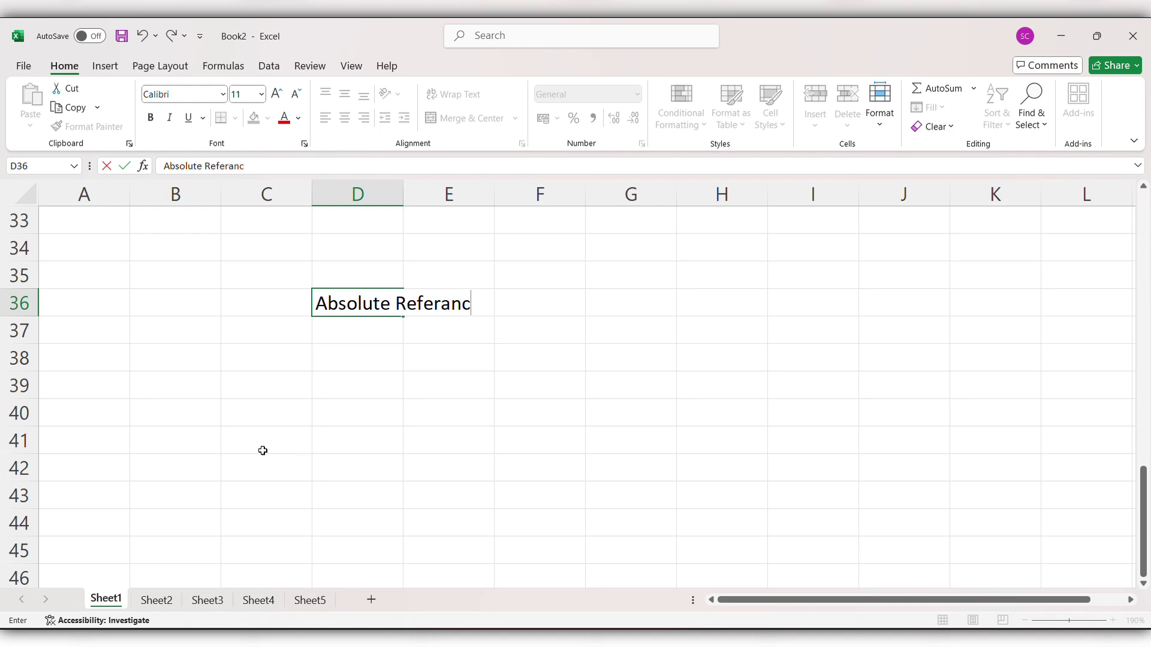
left_click(338, 337)
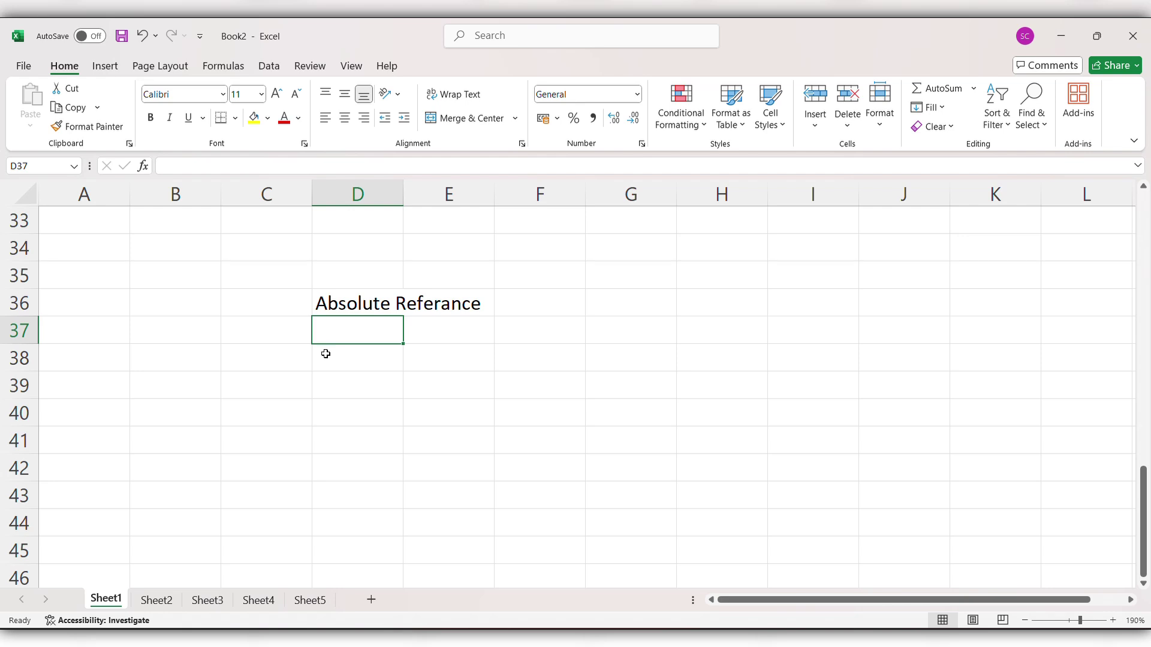
Enter 500 in cell D37 and the absolute reference formula =$D$37 in cell E38
type("5002")
key("BackSpace")
left_click(431, 367)
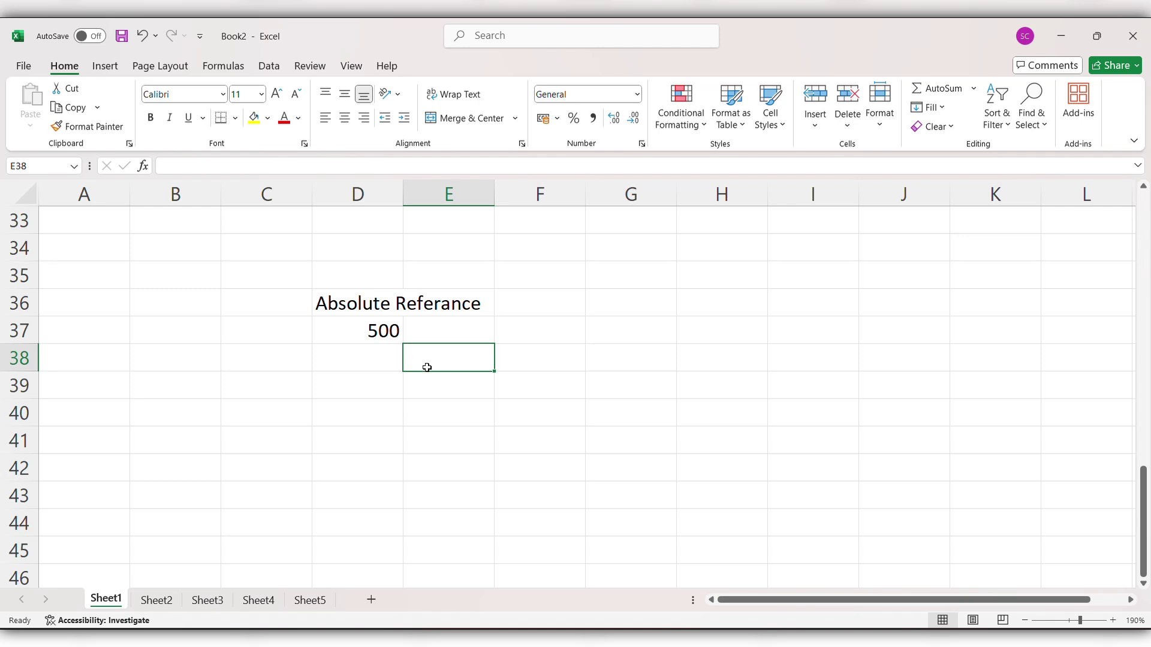
type("=")
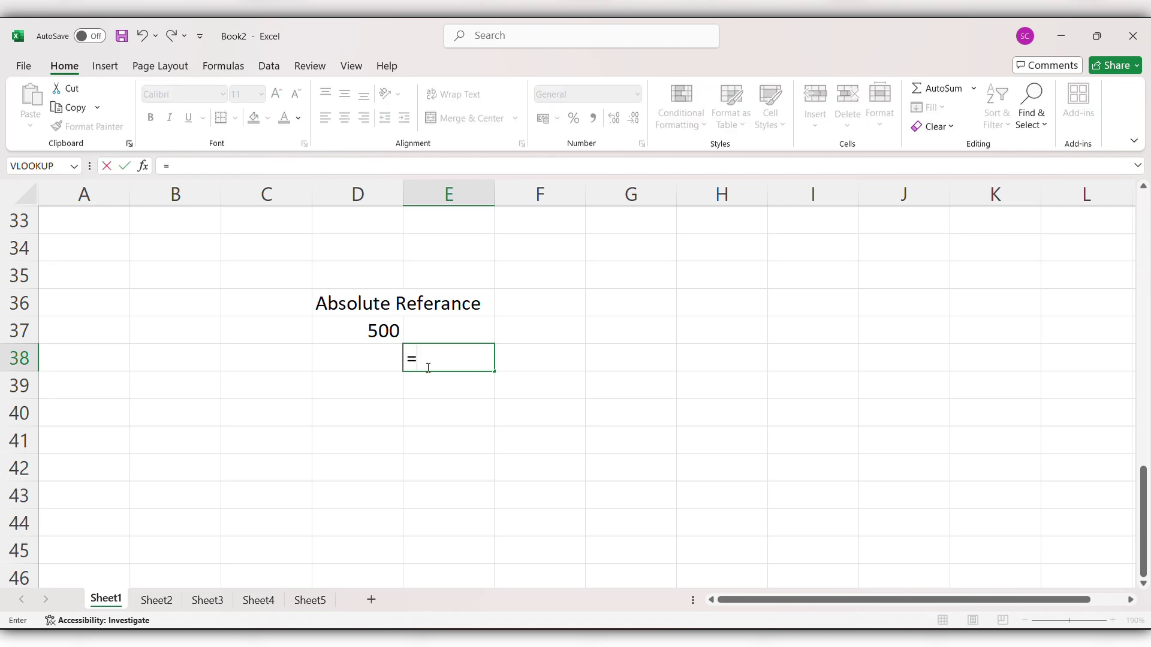
left_click(381, 330)
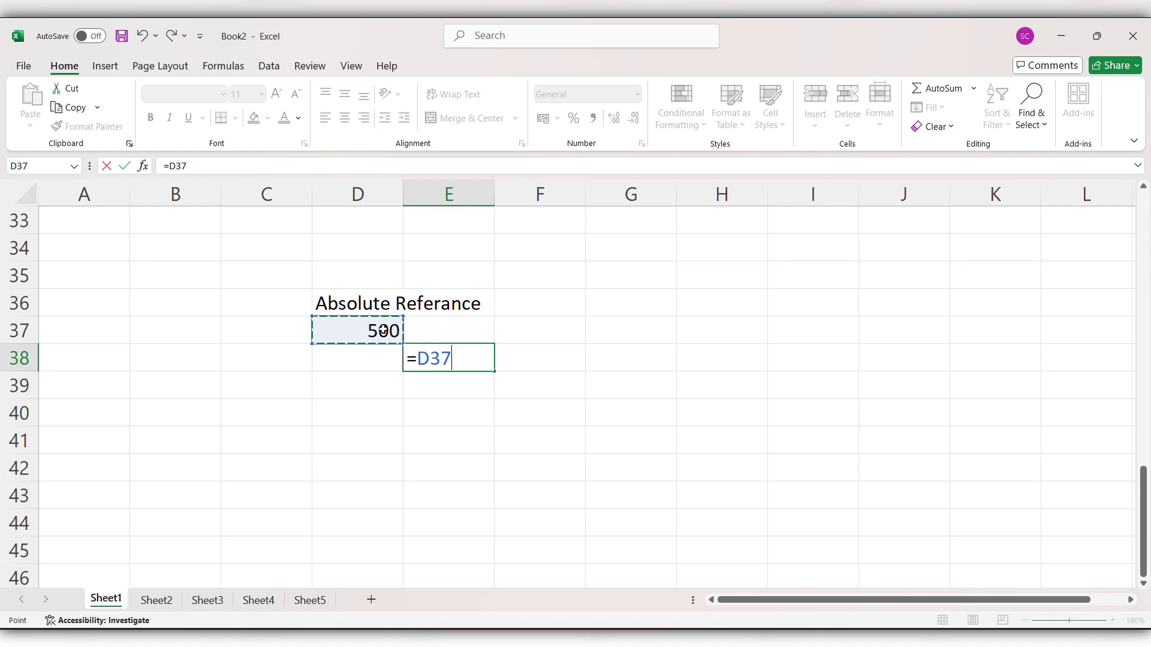
left_click(417, 357)
type("$")
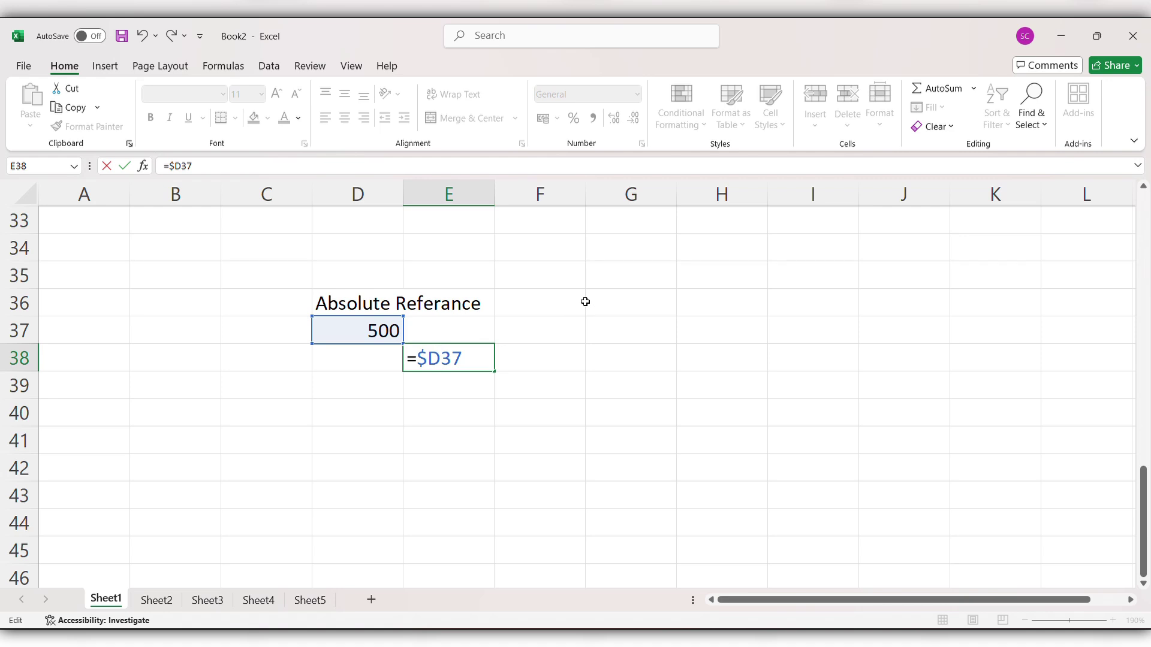
type("$")
key("Return")
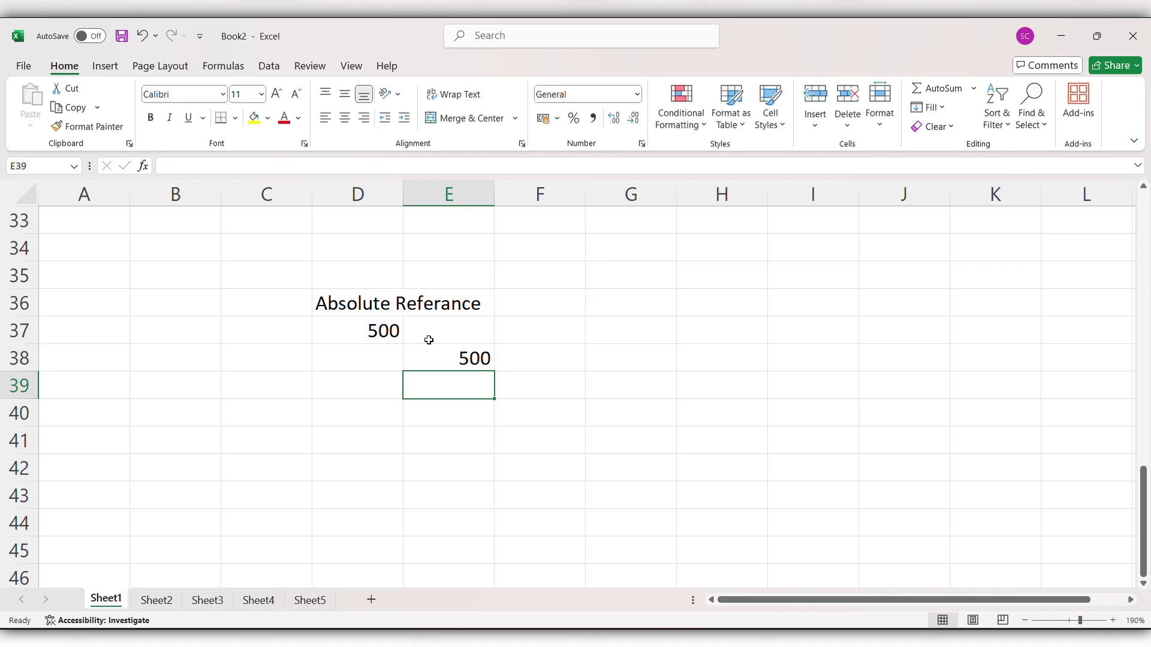
Autofill the absolute formula in E38 down to E43 and across to H38
left_click(471, 367)
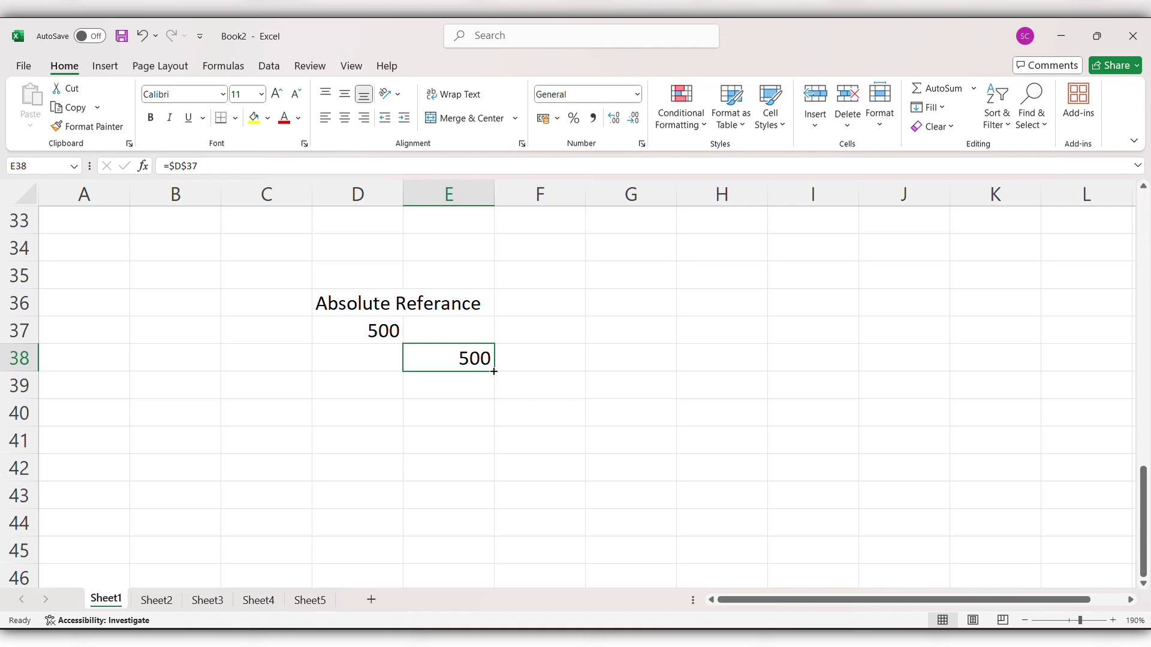
left_click_drag(493, 371, 491, 501)
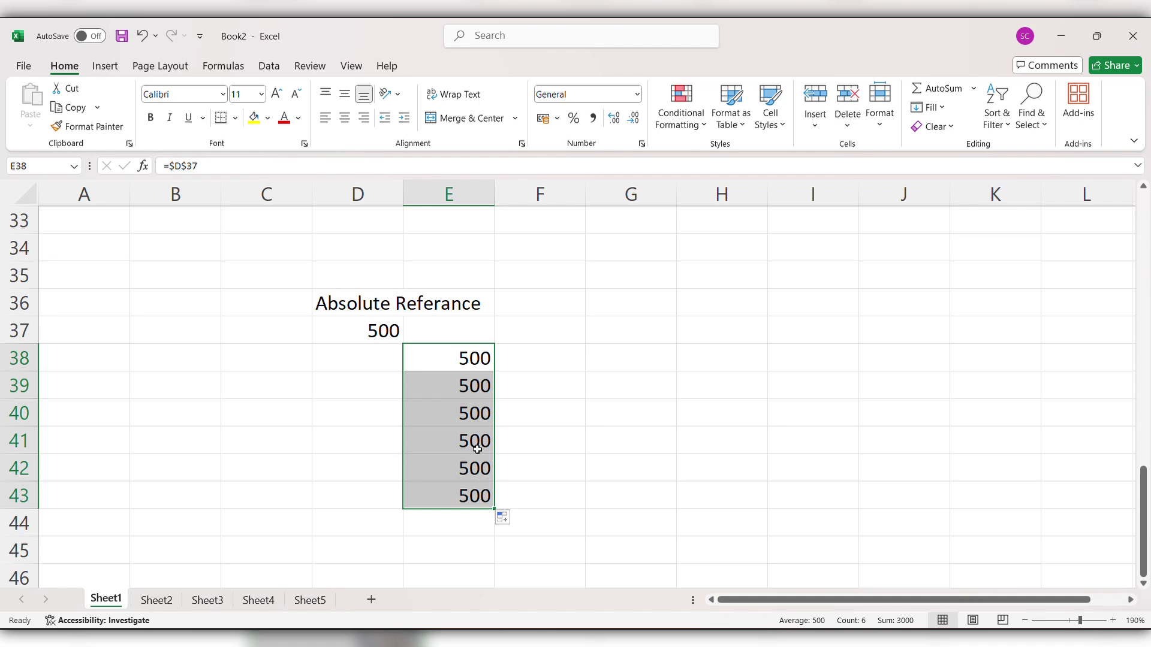
left_click(479, 358)
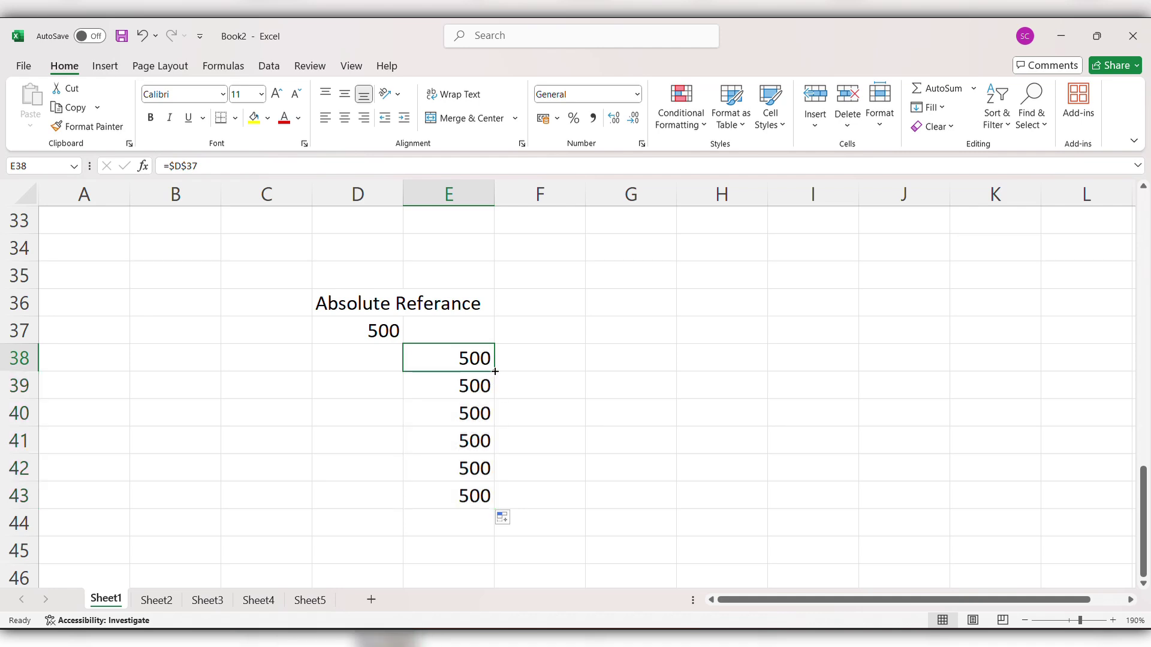
left_click_drag(495, 372, 777, 359)
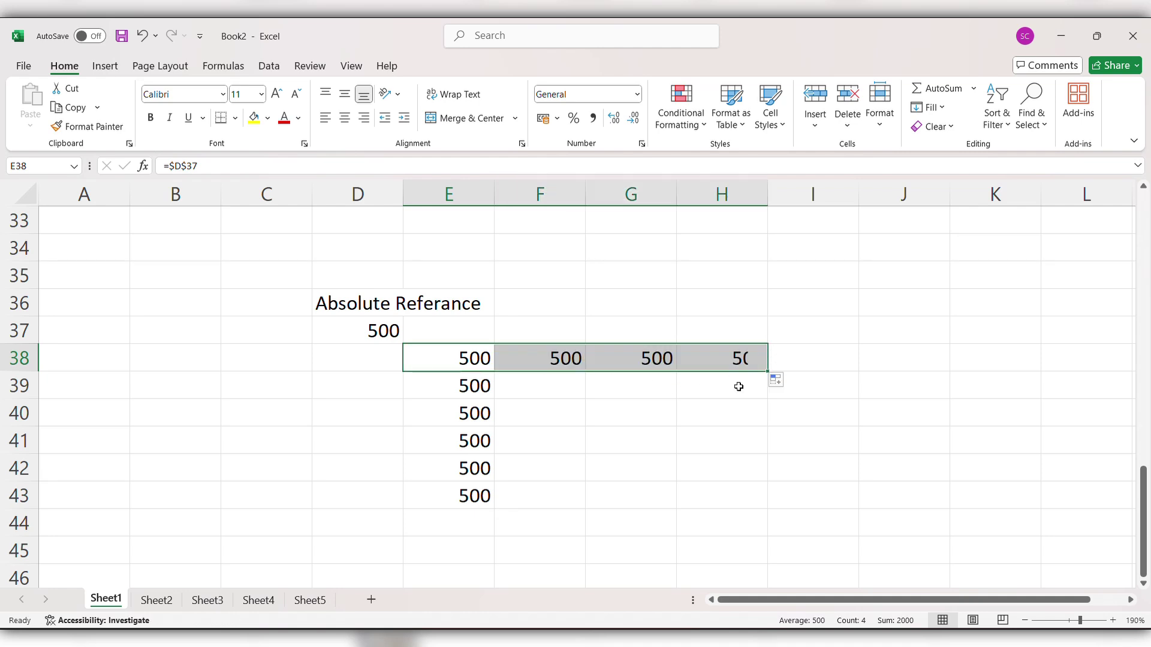
Enter 500 in cell E52, in an empty area below the absolute reference example
scroll(606, 405, "down", 4)
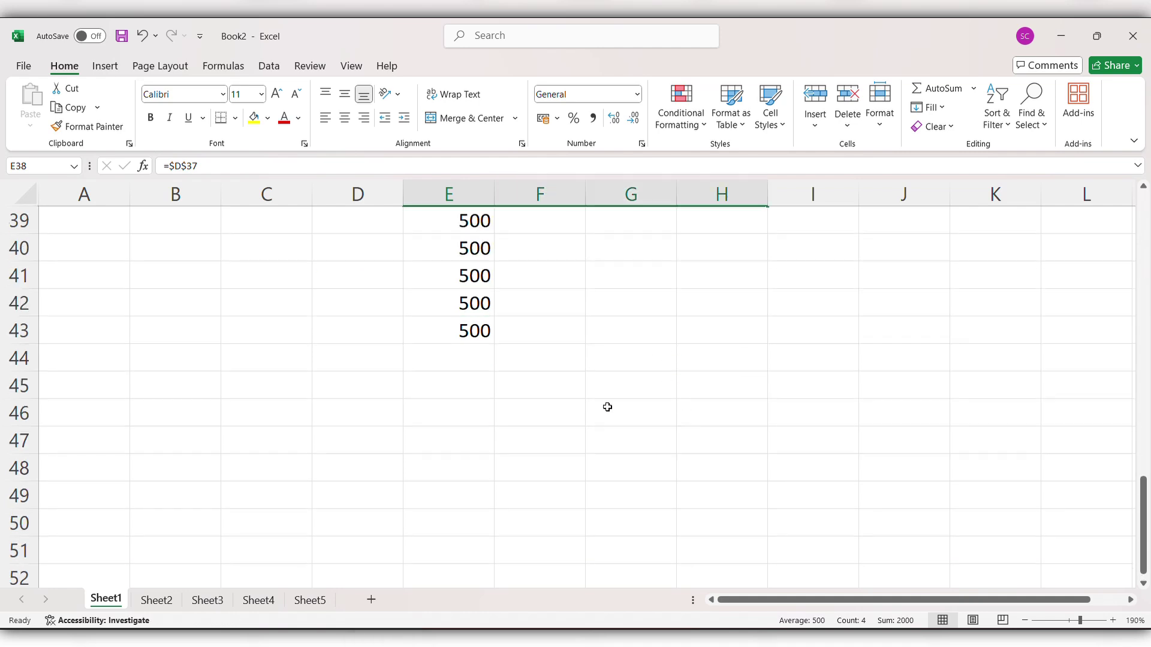
scroll(604, 412, "up", 1)
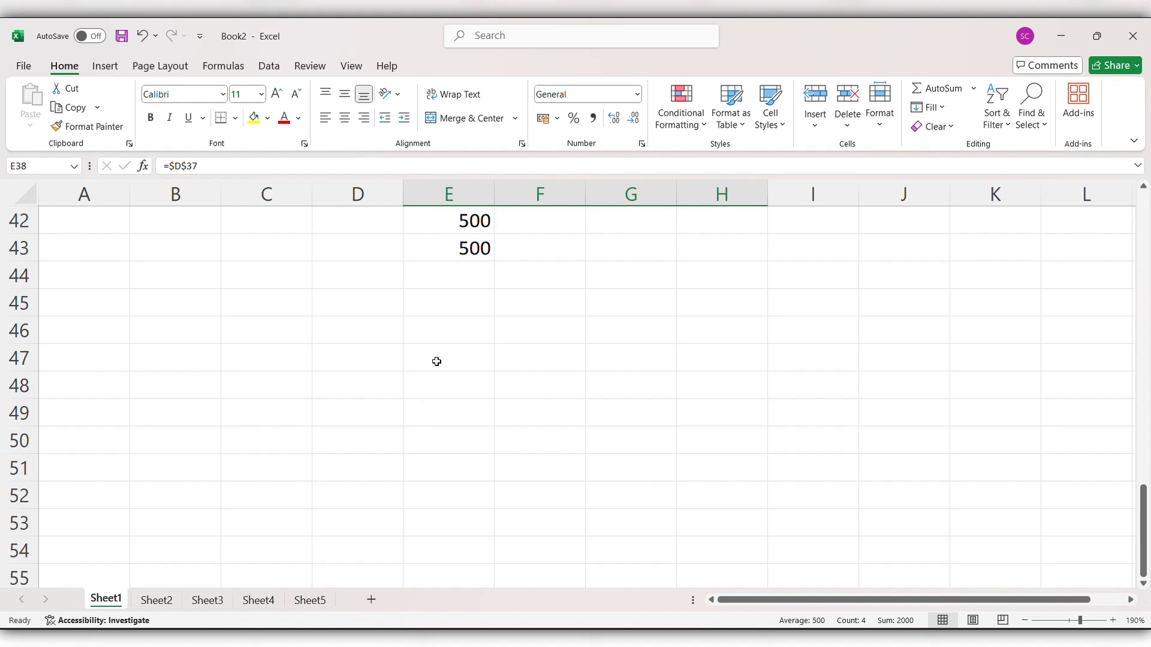
left_click(452, 328)
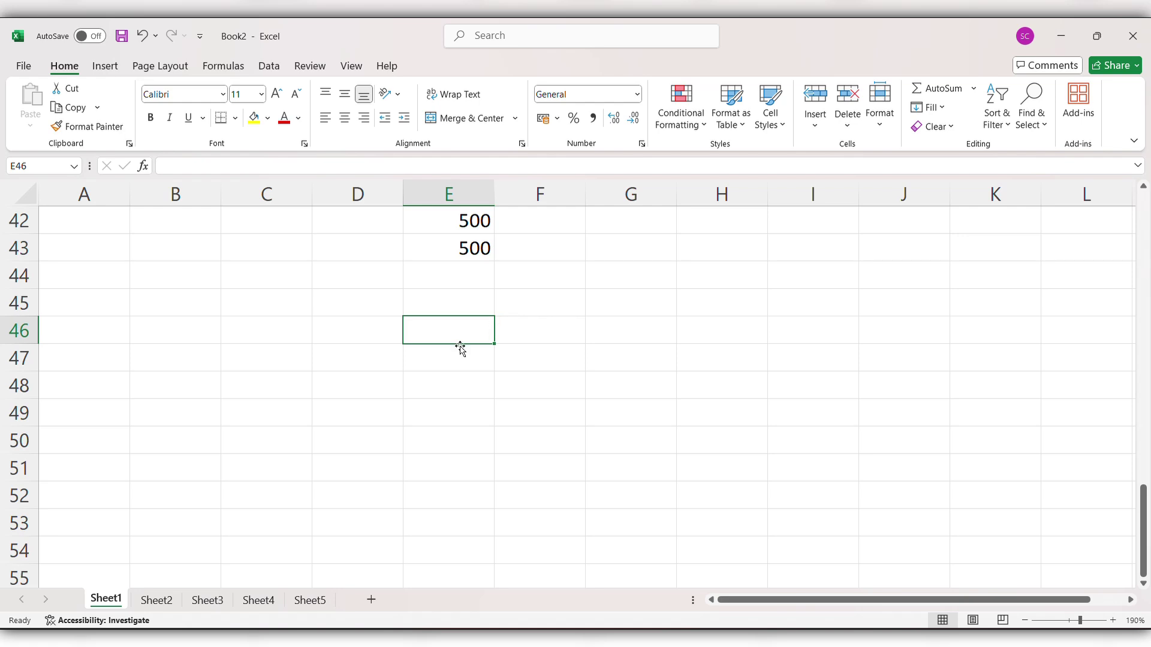
scroll(459, 346, "down", 2)
left_click(456, 327)
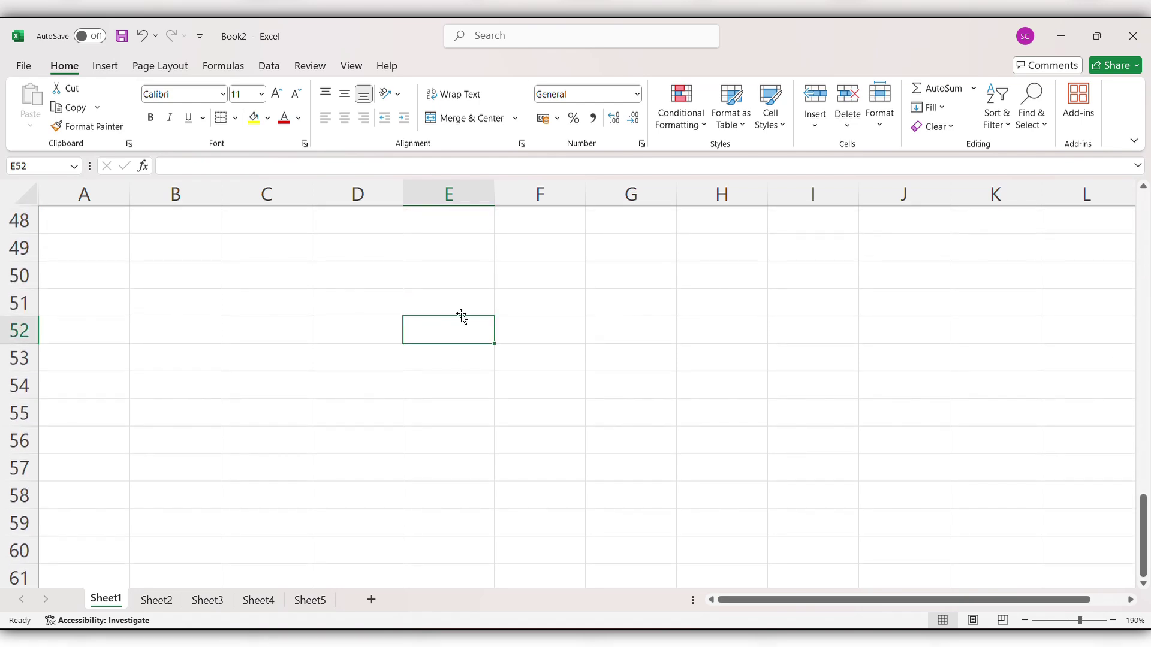
type("500")
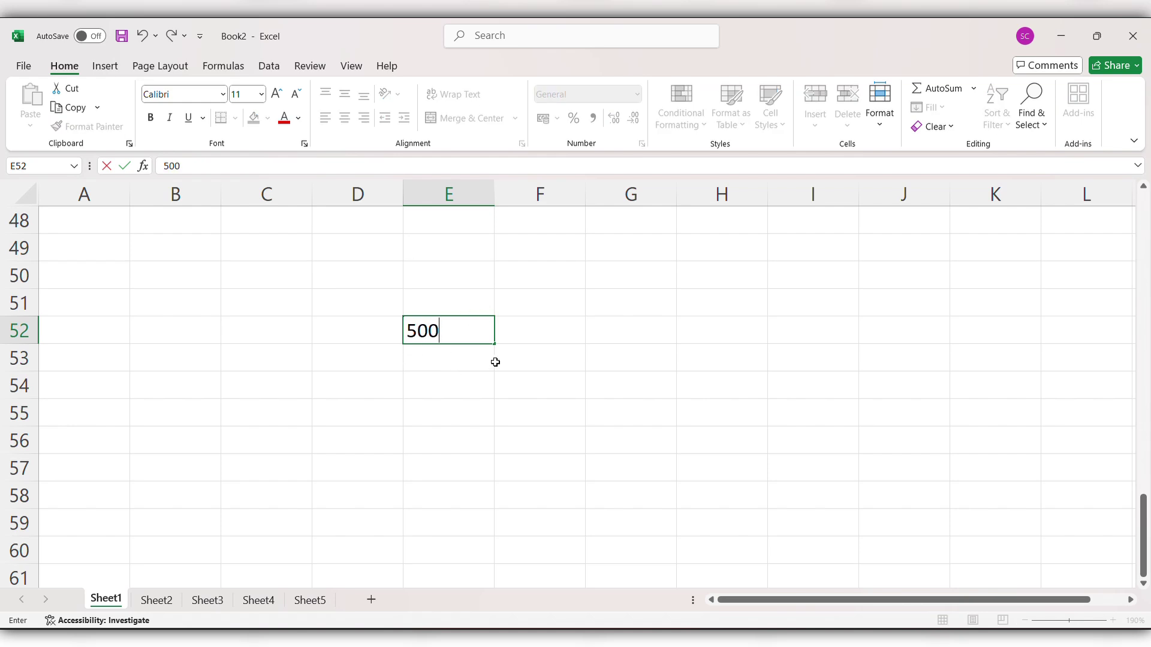
left_click(516, 358)
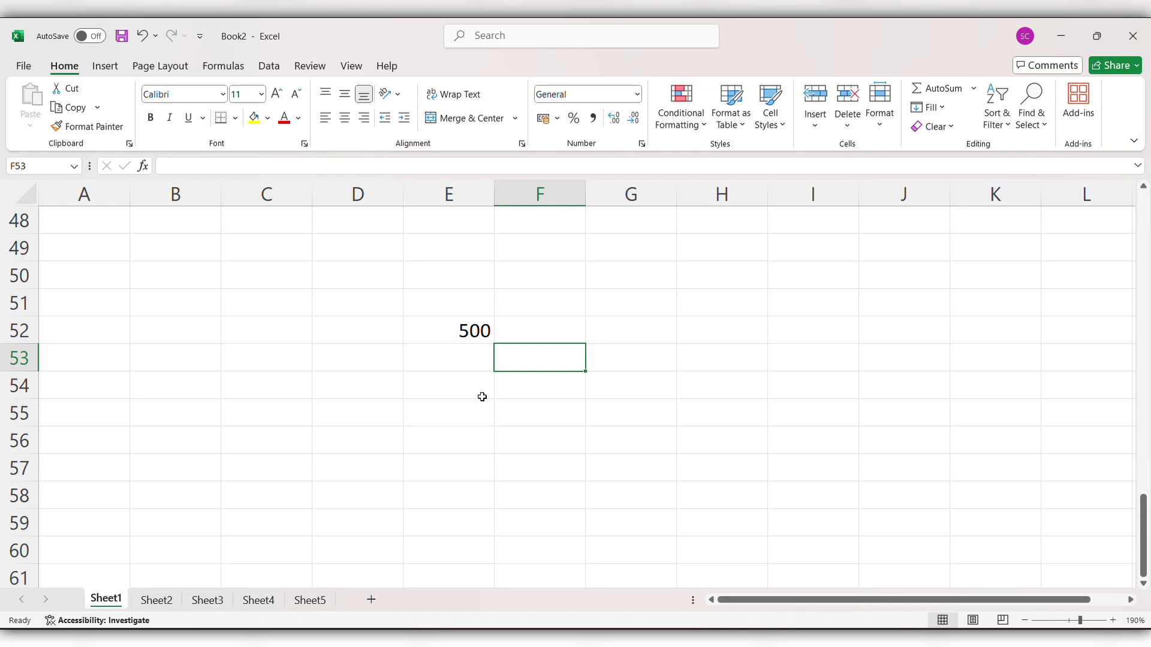
Enter the mixed reference formula =E$52 in cell F53, locking only the row
type("=")
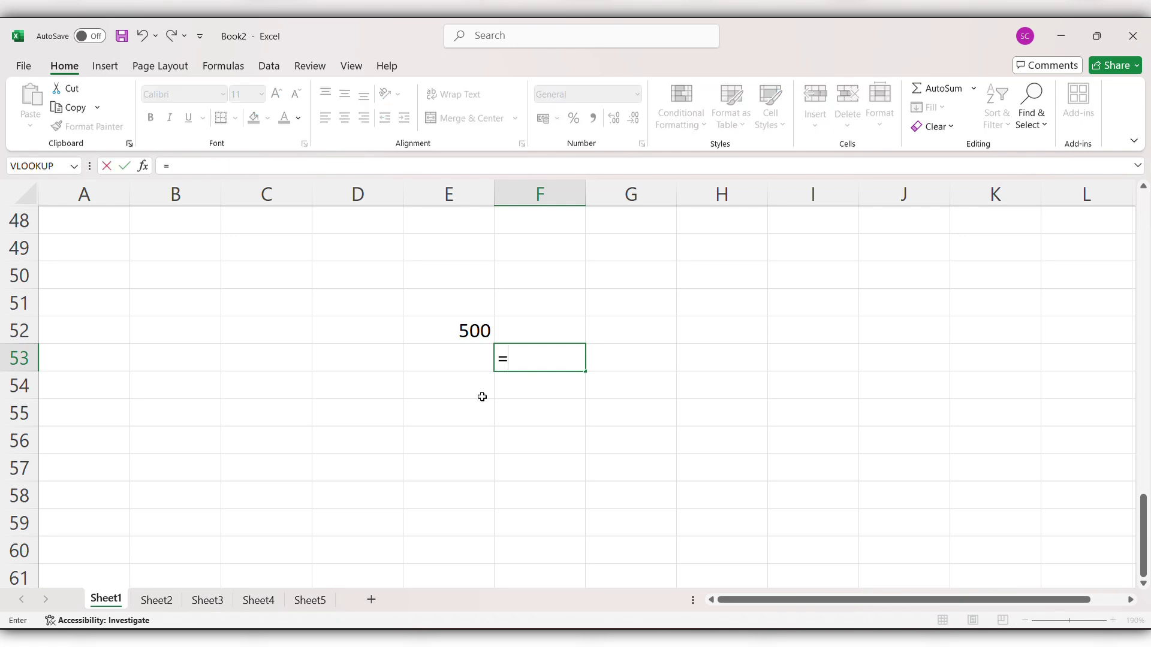
left_click(469, 330)
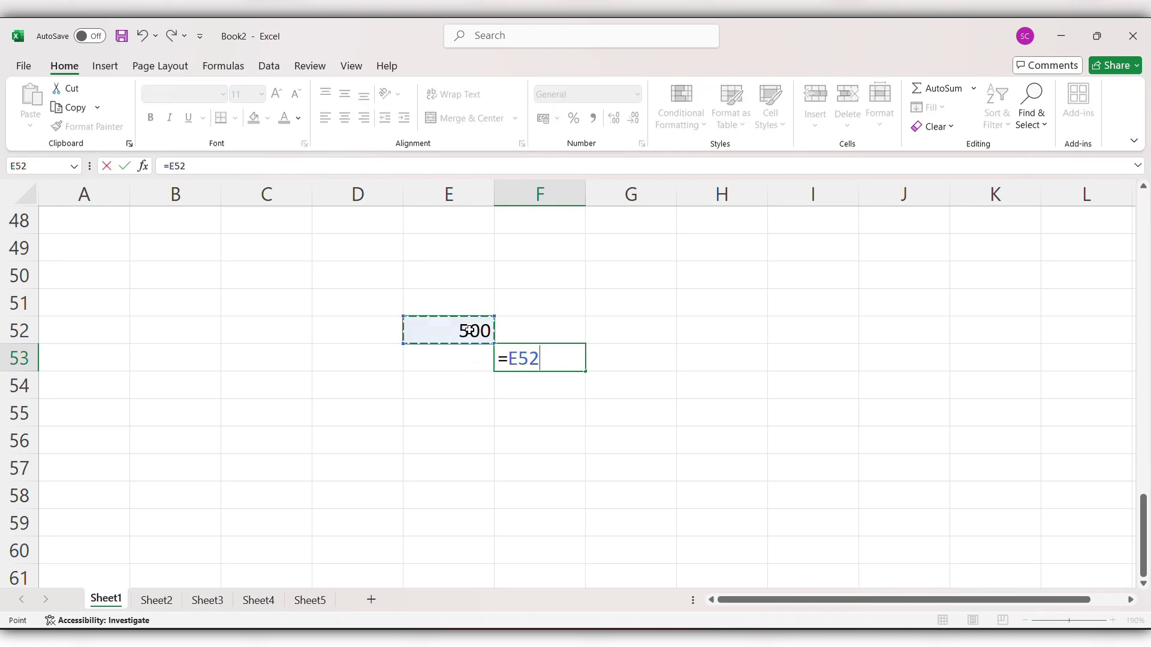
left_click(517, 359)
type("$")
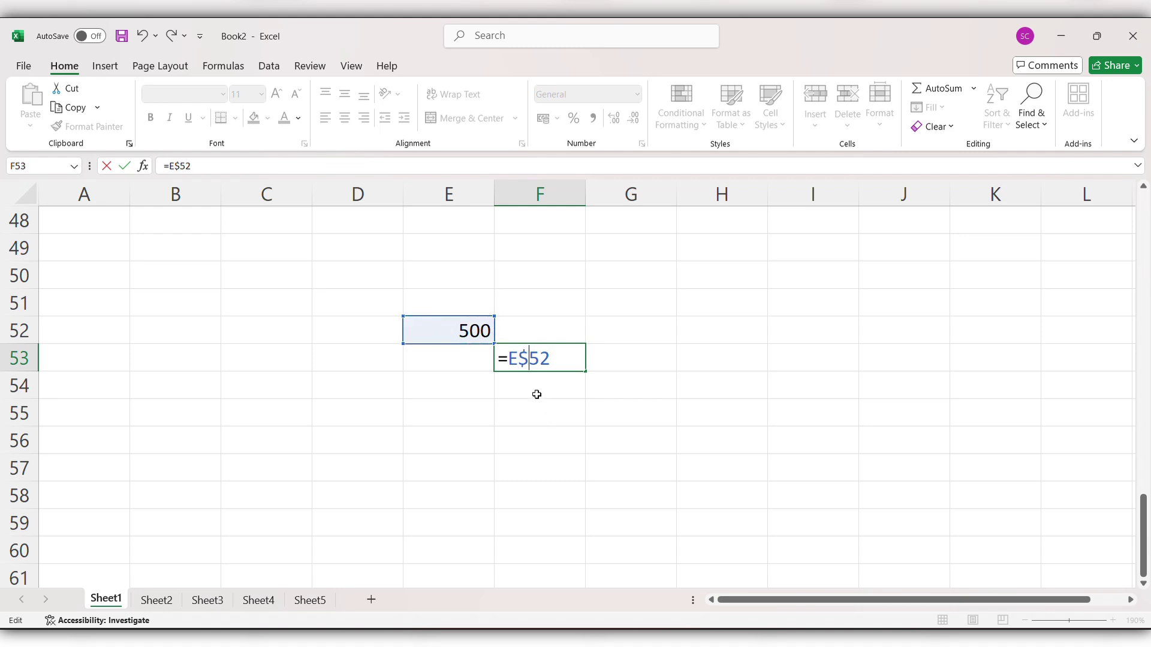
key("Return")
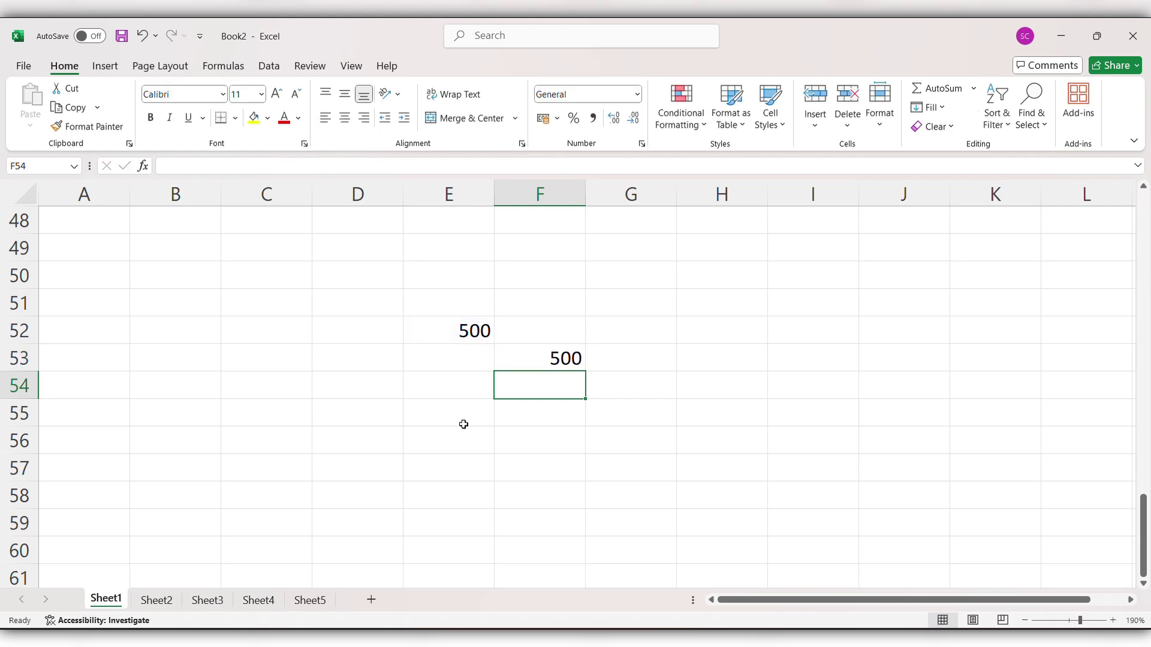
Autofill the row-locked formula in F53 down to F58 and across to I53
left_click(569, 357)
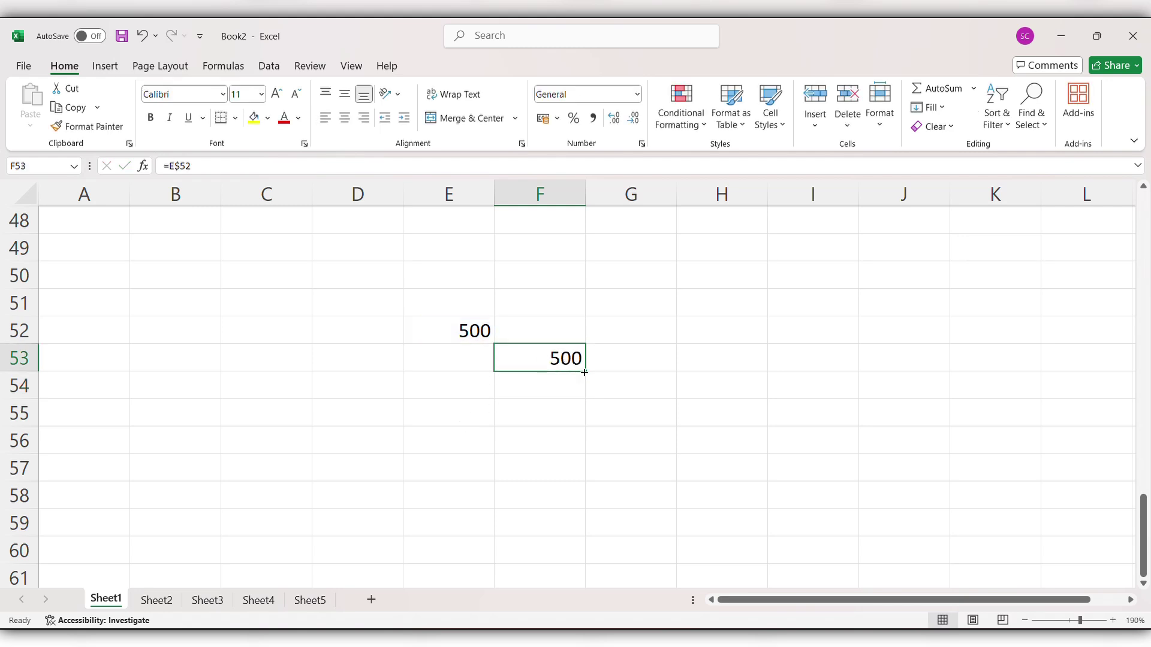
left_click_drag(585, 372, 588, 502)
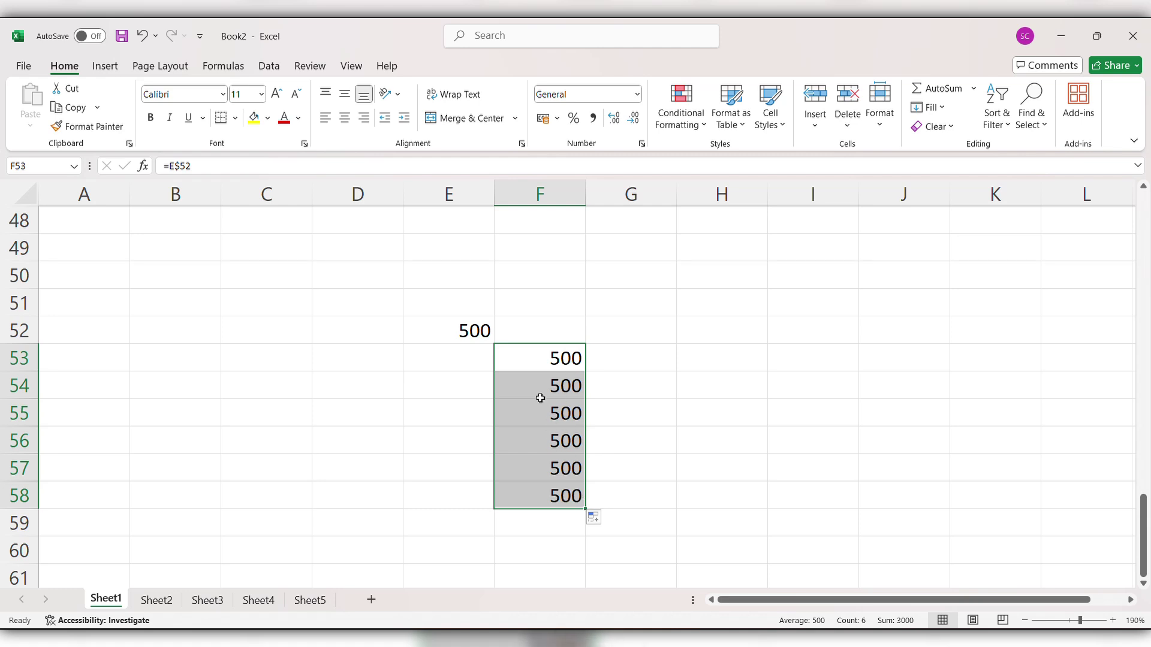
left_click(543, 360)
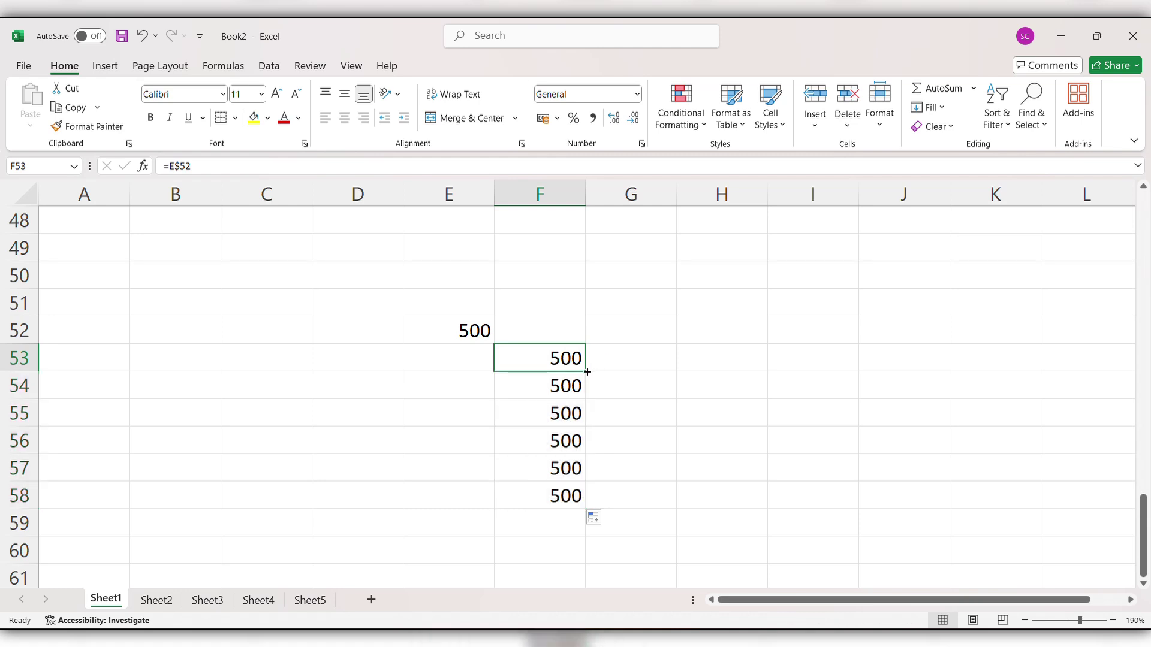
left_click_drag(585, 372, 837, 361)
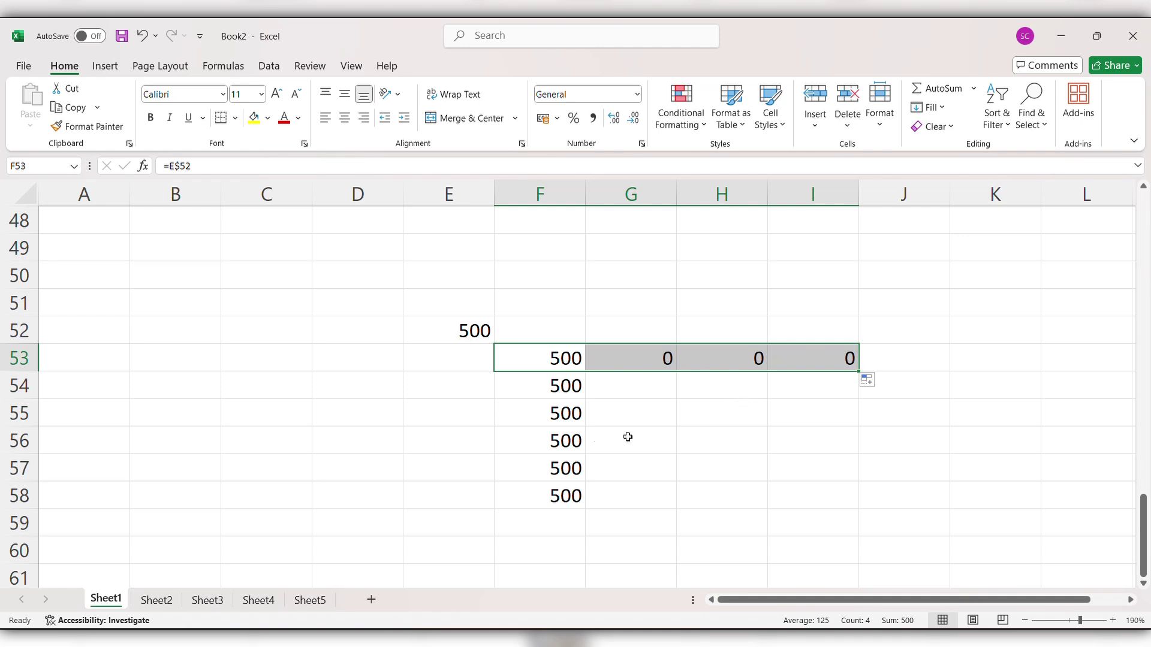
Enter 500 in cell E62 and the column-locked mixed reference formula =$E62 in cell F63
scroll(593, 392, "down", 4)
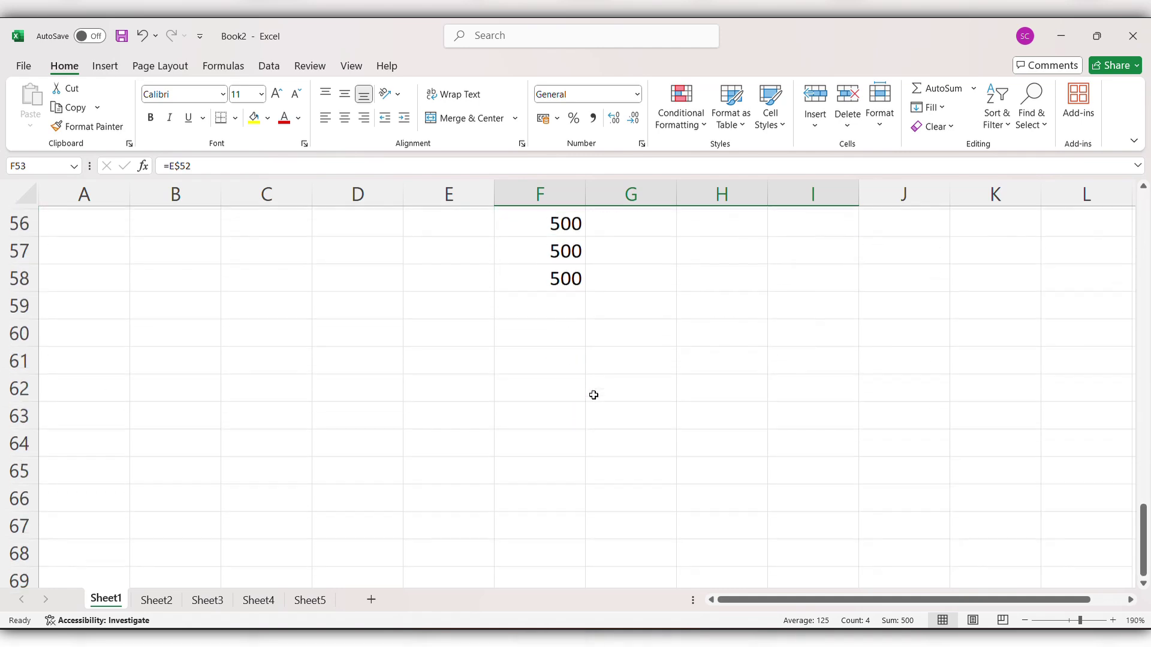
left_click(432, 272)
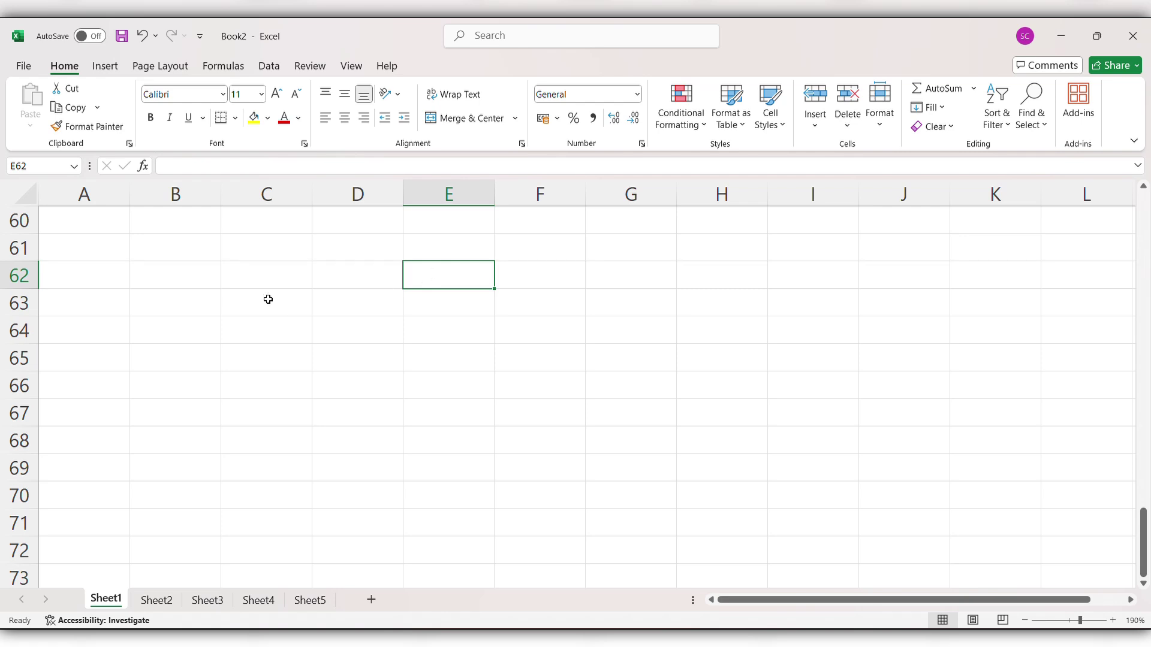
type("500")
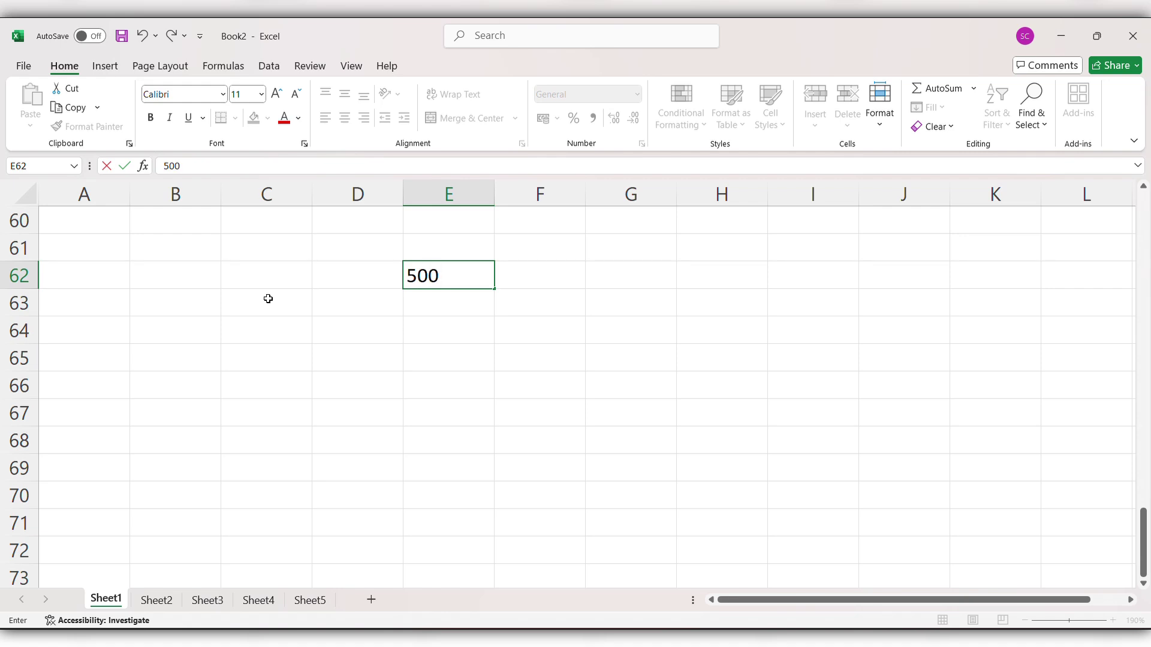
left_click(536, 303)
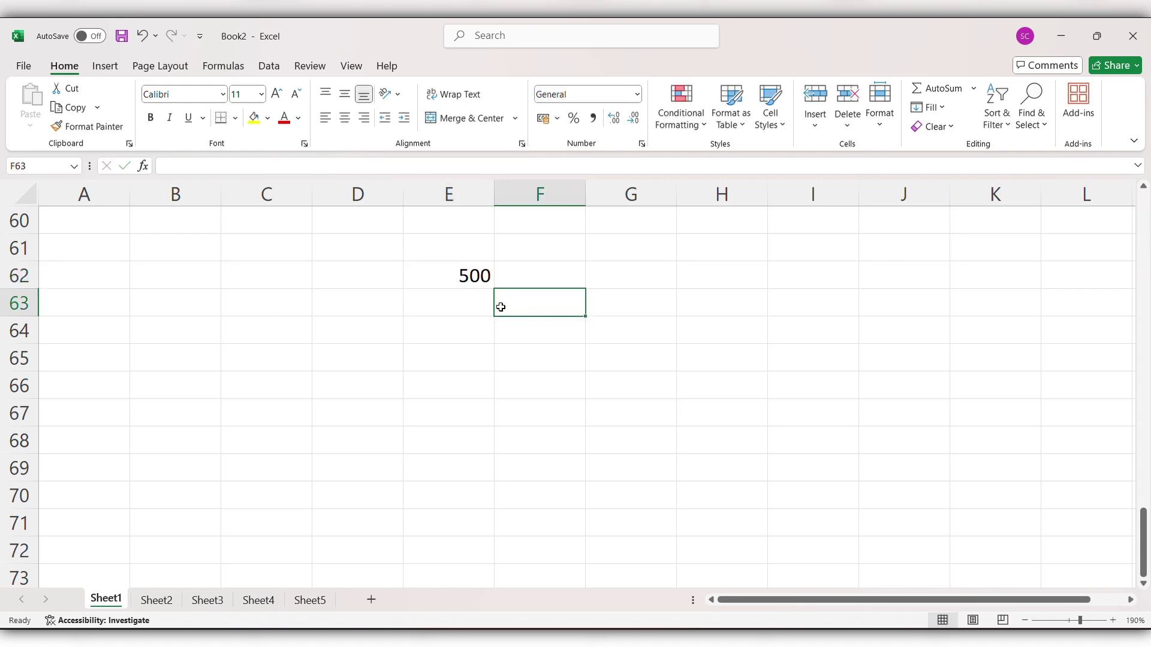
type("=")
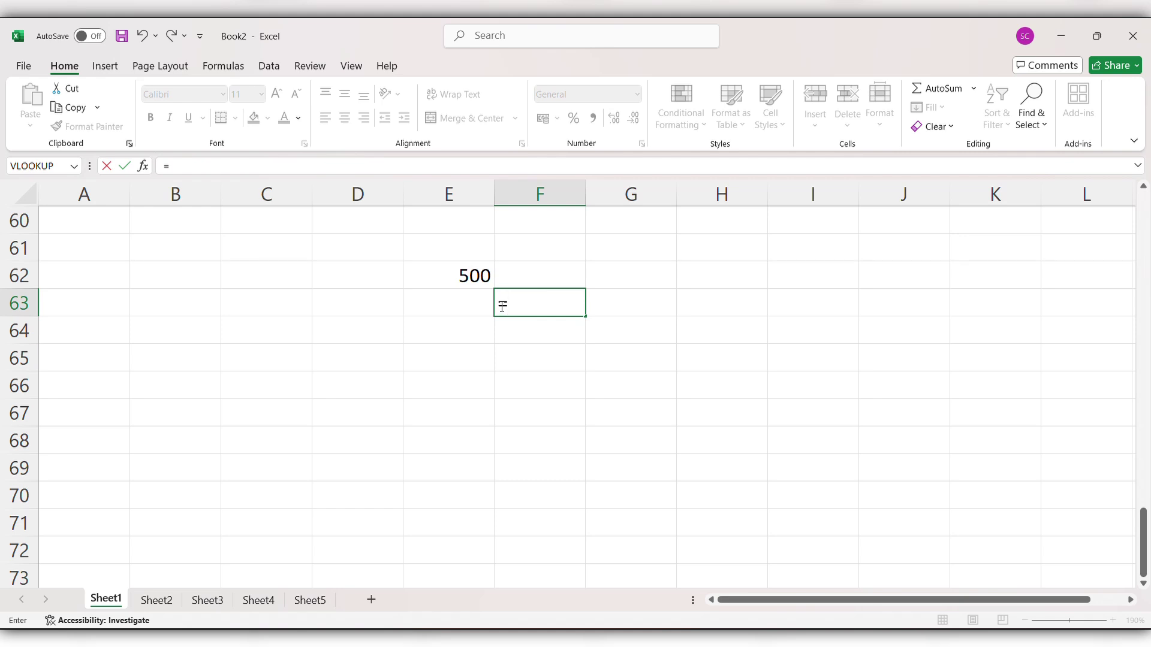
left_click(461, 277)
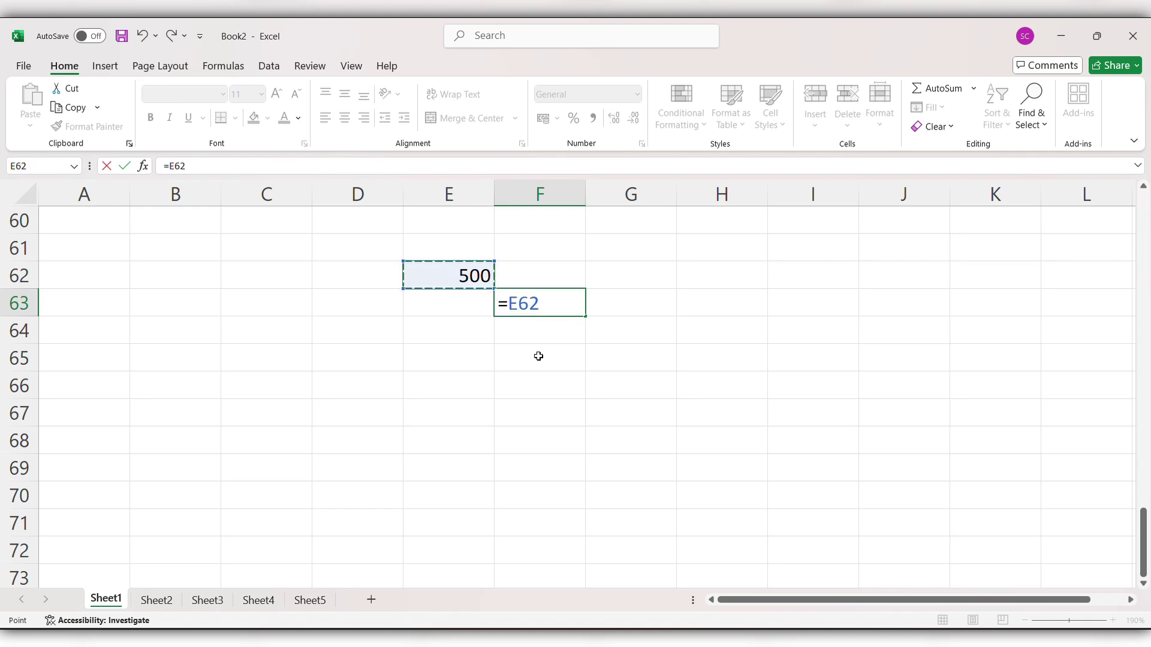
left_click(508, 302)
type("$")
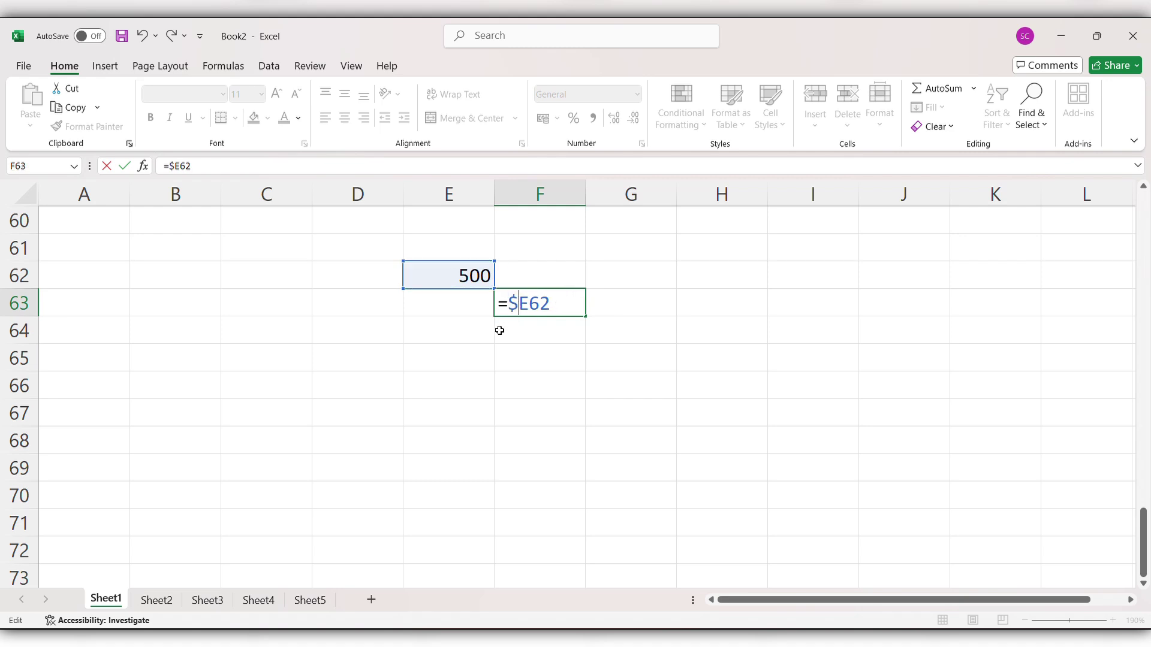
key("Return")
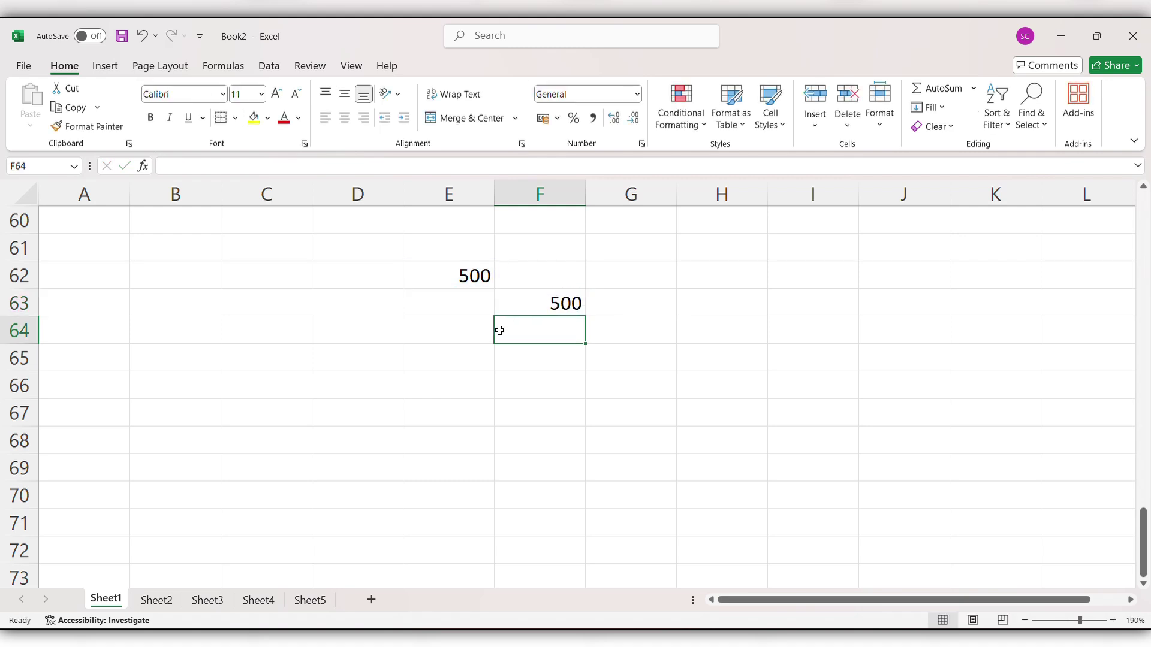
Autofill the column-locked formula in F63 across to H63 and down to F71
left_click(553, 300)
left_click_drag(585, 317, 773, 314)
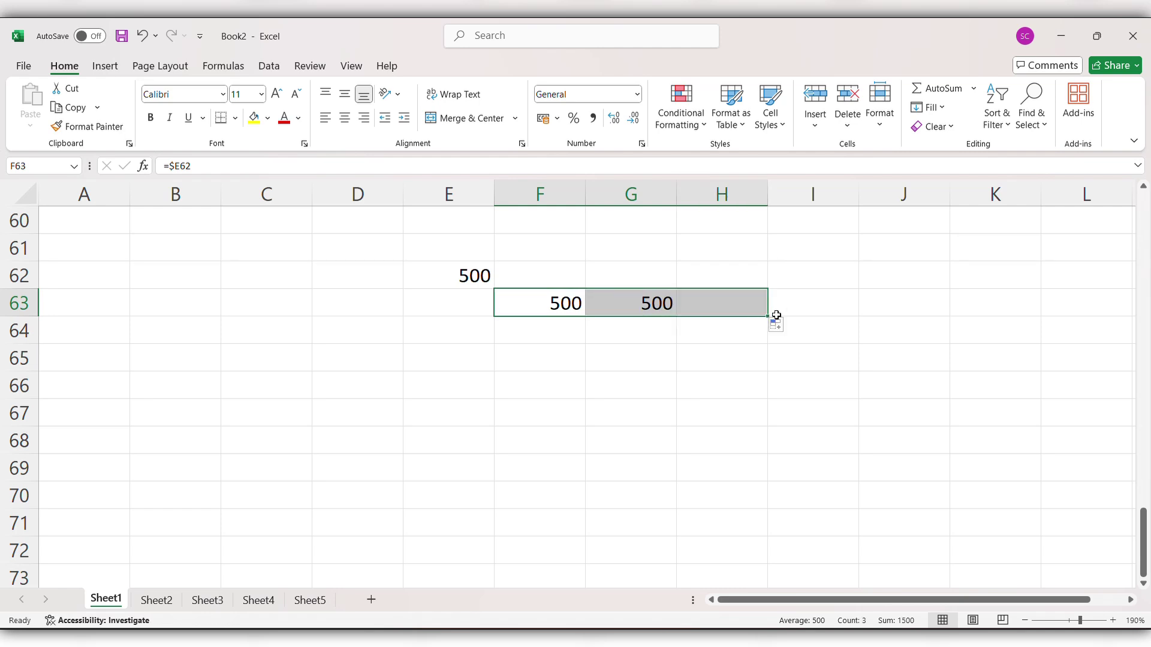
left_click(571, 309)
left_click_drag(587, 315, 610, 532)
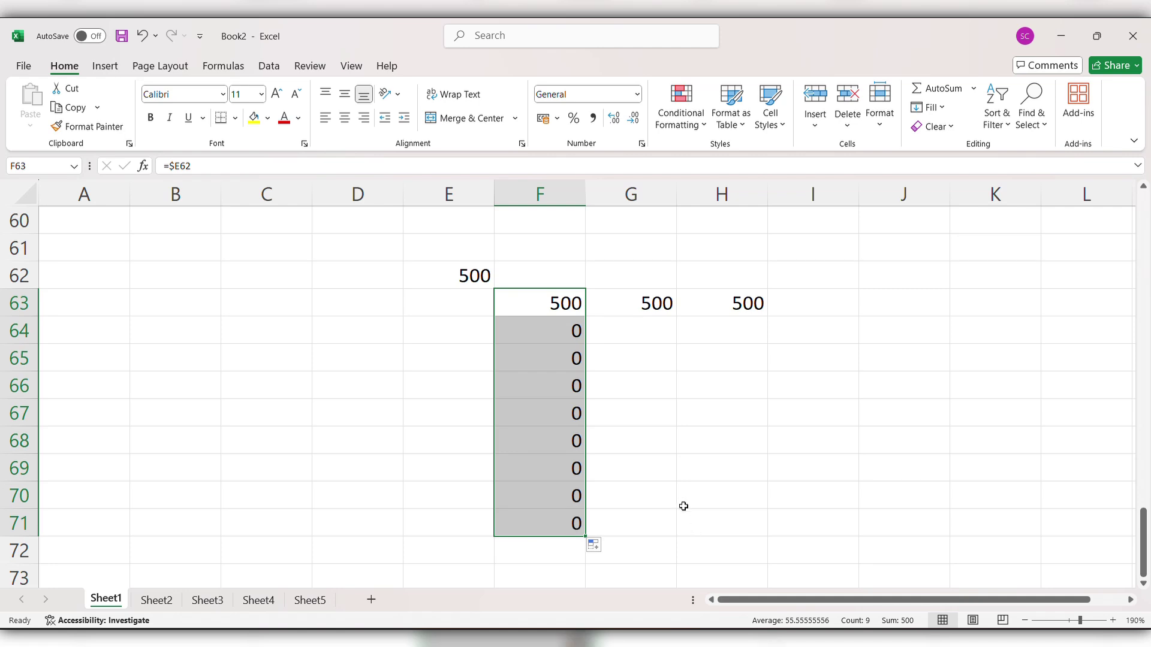